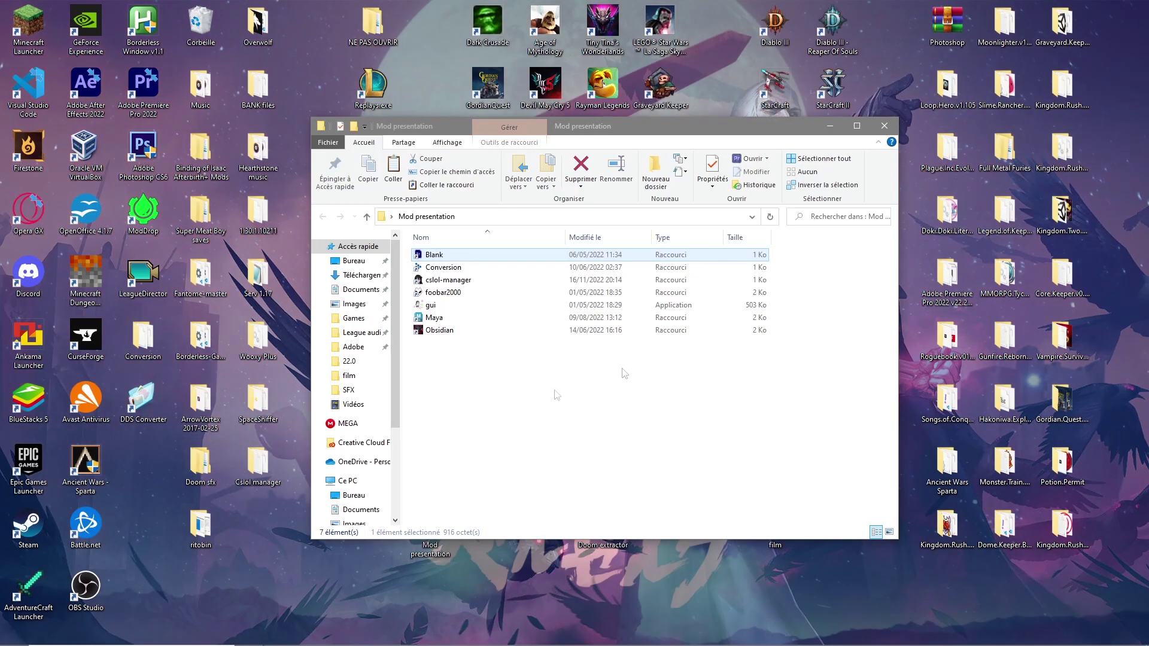
Launch Obsidian from the Mod presentation shortcuts and choose File > Open to load an archive.
{"action": "left_click", "coordinate": [556, 389]}
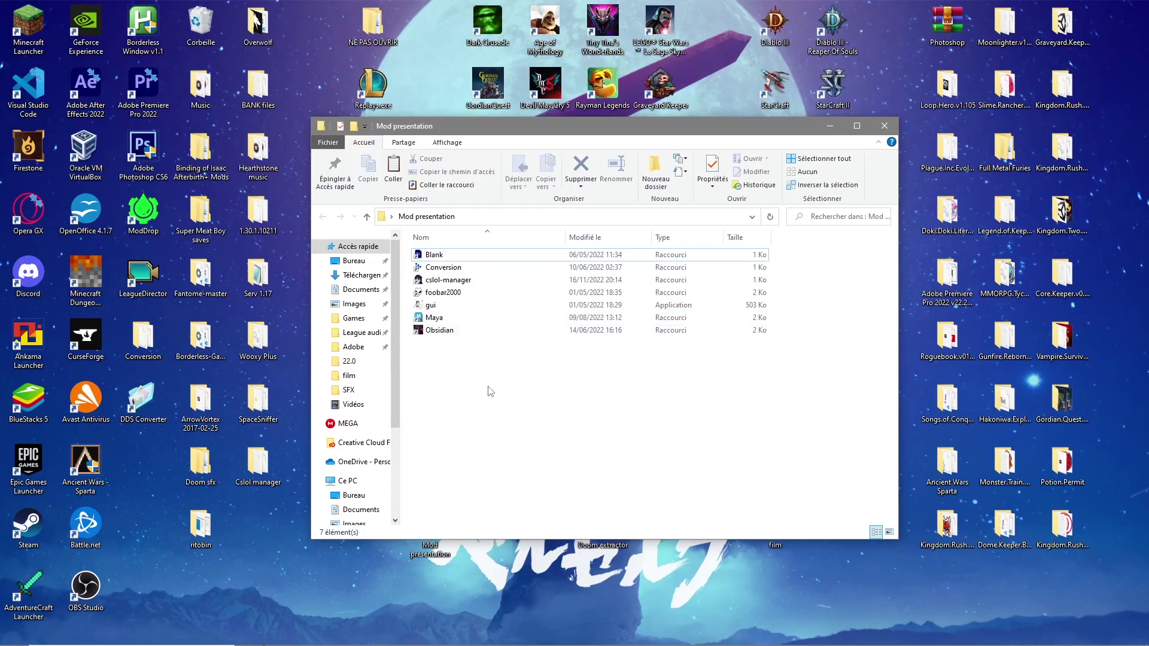
{"action": "mouse_move", "coordinate": [488, 386]}
{"action": "left_mouse_down"}
{"action": "mouse_move", "coordinate": [453, 263]}
{"action": "mouse_move", "coordinate": [464, 321]}
{"action": "mouse_move", "coordinate": [510, 390]}
{"action": "left_mouse_up"}
{"action": "double_click", "coordinate": [494, 330]}
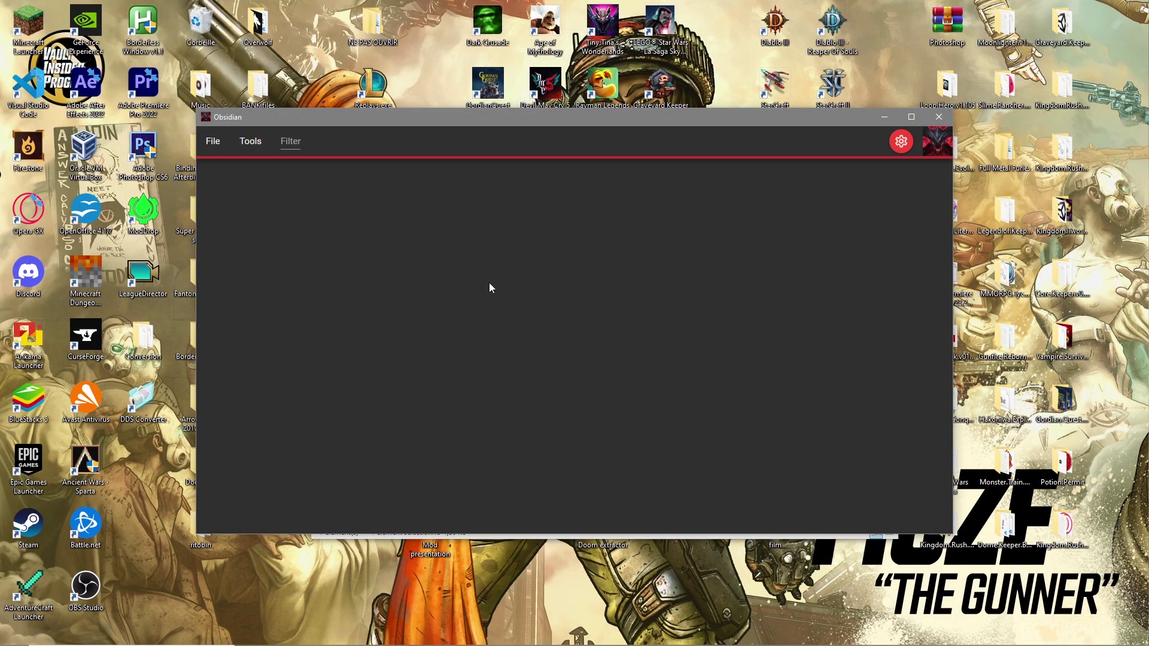
{"action": "left_click", "coordinate": [217, 142]}
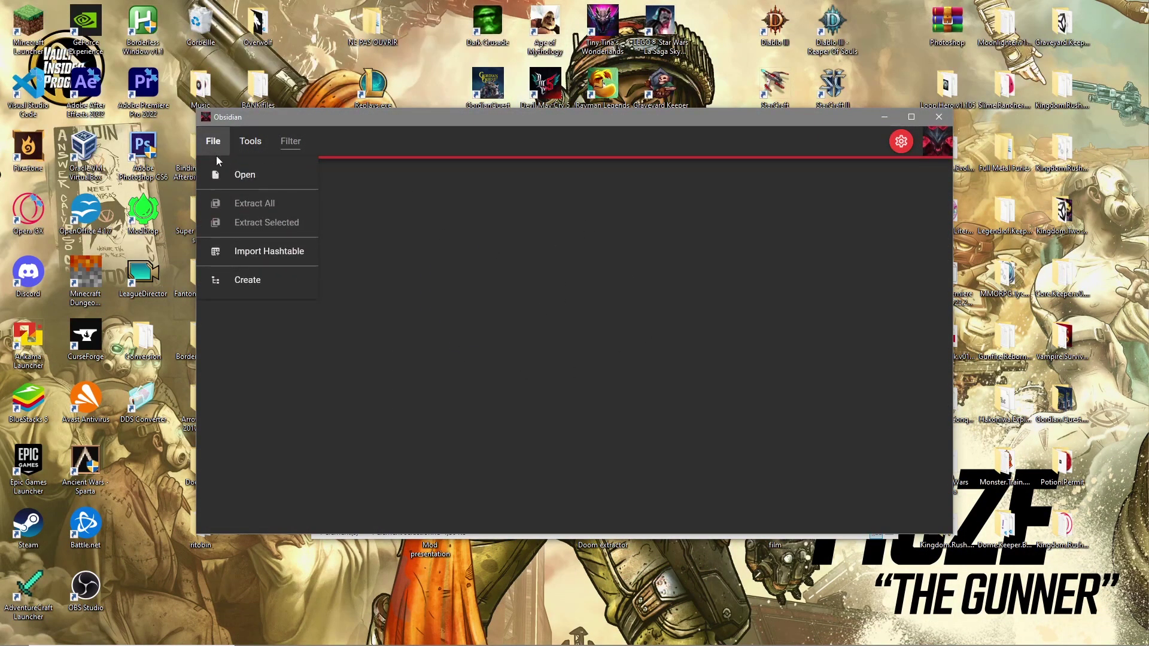
{"action": "left_click", "coordinate": [239, 175]}
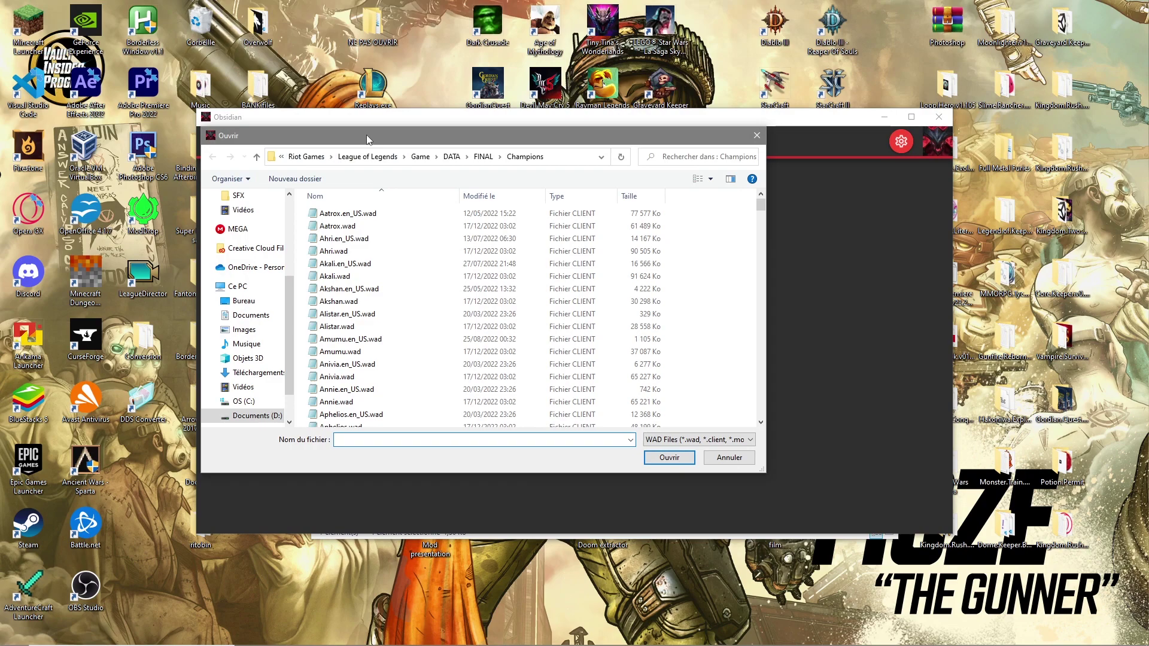
Browse to Riot Games > League of Legends > Game > DATA > FINAL > Champions.
{"action": "left_click_drag", "start_coordinate": [366, 135], "coordinate": [537, 156]}
{"action": "left_click", "coordinate": [484, 177]}
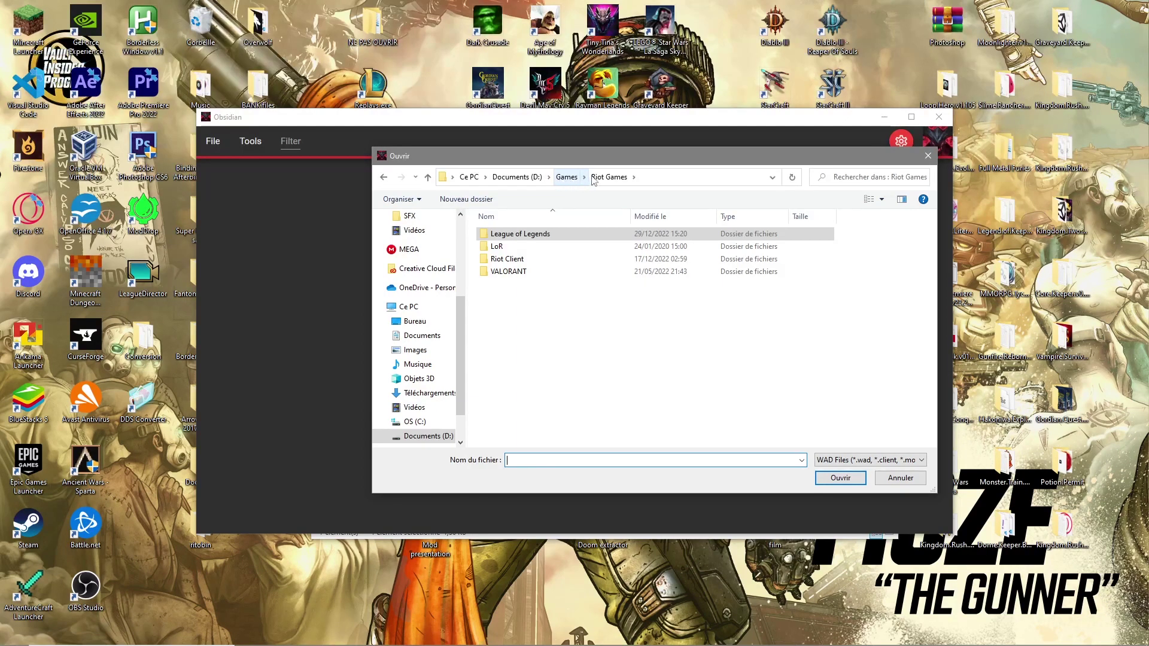
{"action": "double_click", "coordinate": [527, 234]}
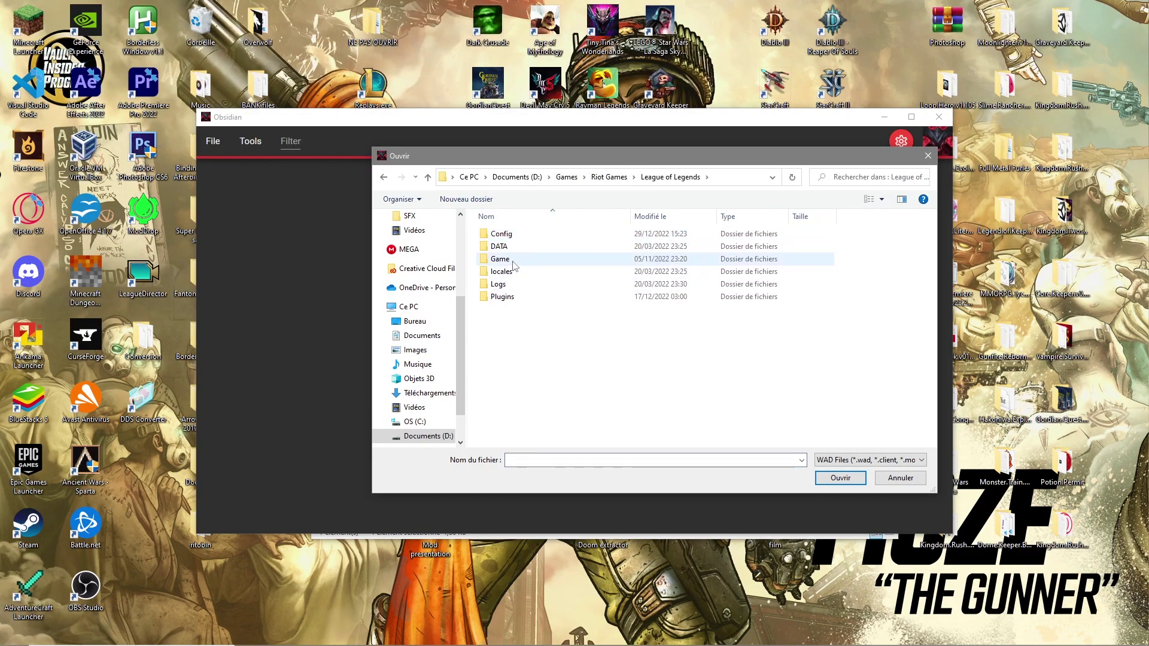
{"action": "double_click", "coordinate": [503, 259]}
{"action": "double_click", "coordinate": [509, 246]}
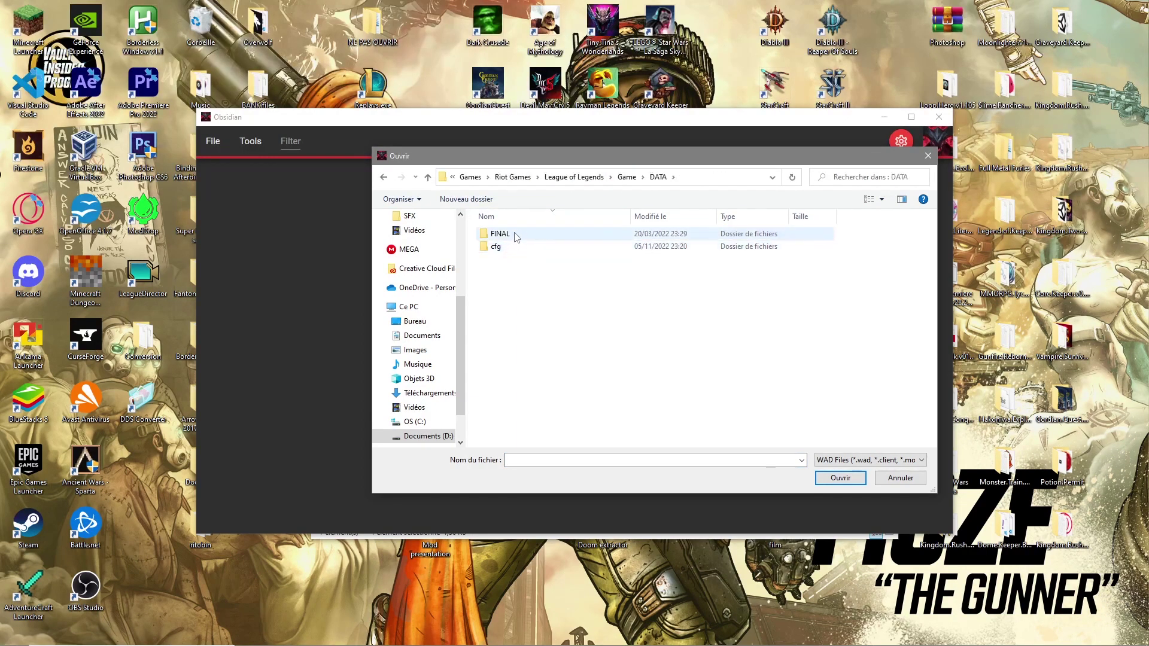
{"action": "double_click", "coordinate": [500, 234]}
{"action": "double_click", "coordinate": [509, 234]}
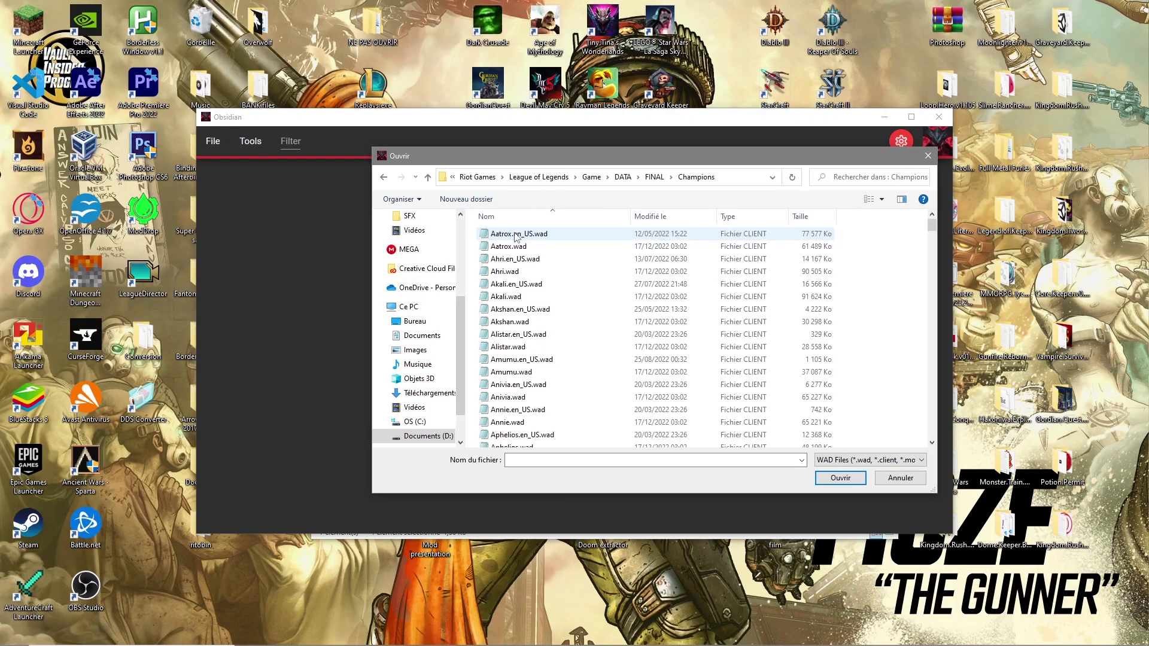
Open Evelynn.wad from the Champions folder in Obsidian.
{"action": "scroll", "coordinate": [598, 281], "scroll_direction": "down", "scroll_amount": 4}
{"action": "scroll", "coordinate": [624, 300], "scroll_direction": "down", "scroll_amount": 9}
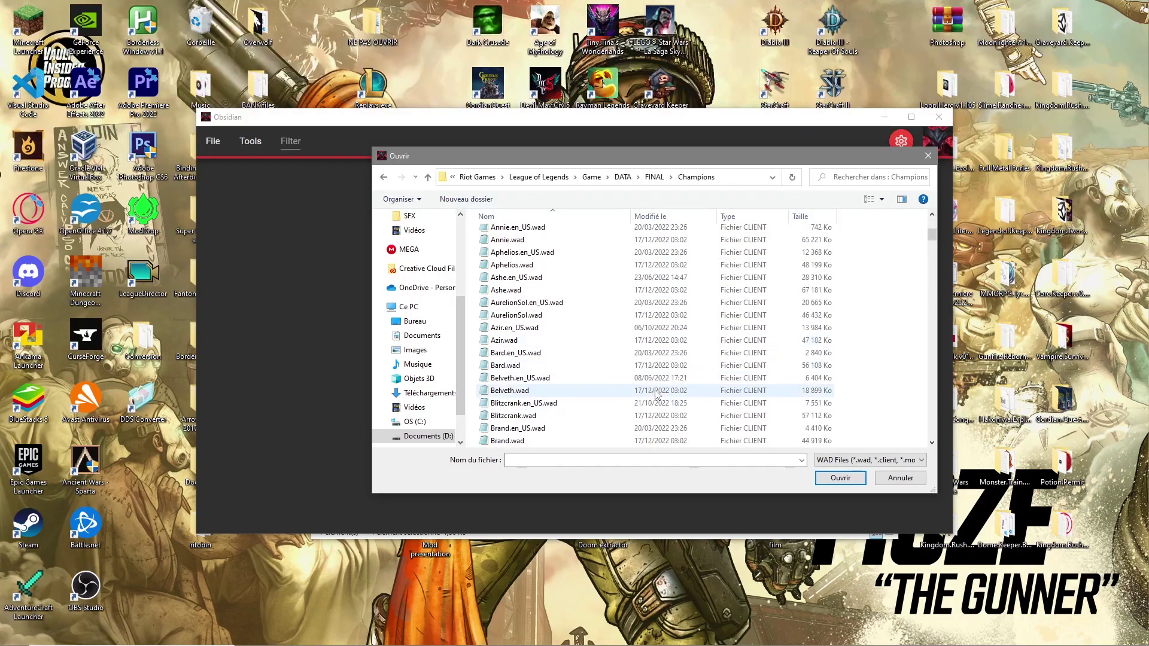
{"action": "scroll", "coordinate": [680, 347], "scroll_direction": "up", "scroll_amount": 13}
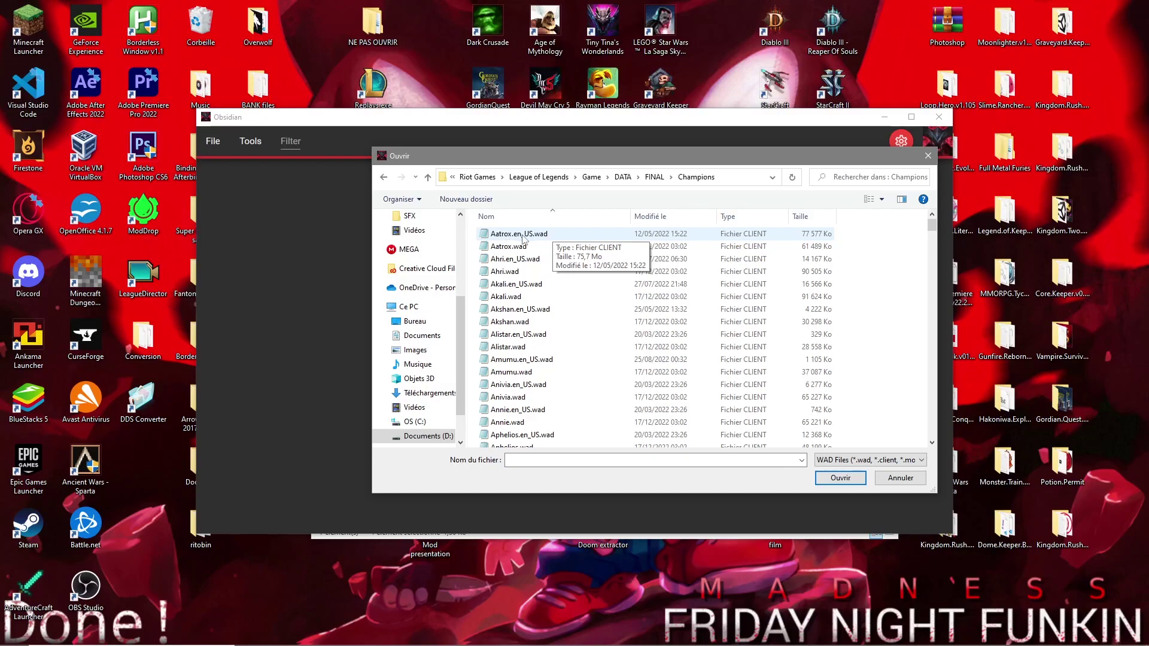
{"action": "scroll", "coordinate": [526, 269], "scroll_direction": "down", "scroll_amount": 17}
{"action": "left_click", "coordinate": [540, 293]}
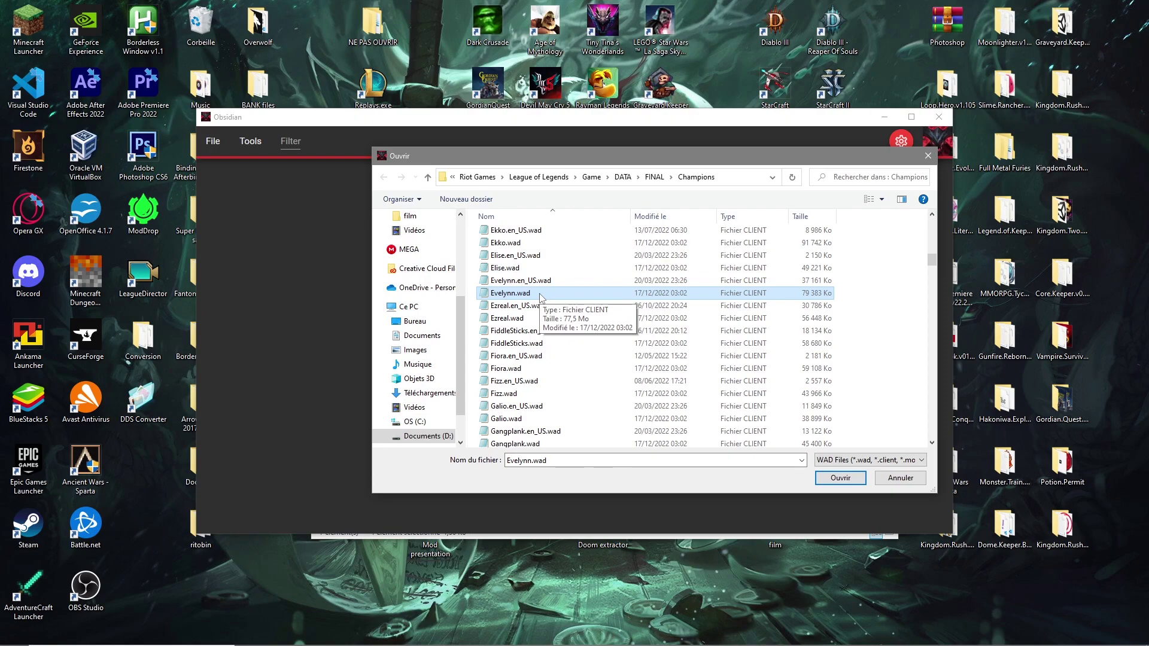
{"action": "double_click", "coordinate": [518, 294]}
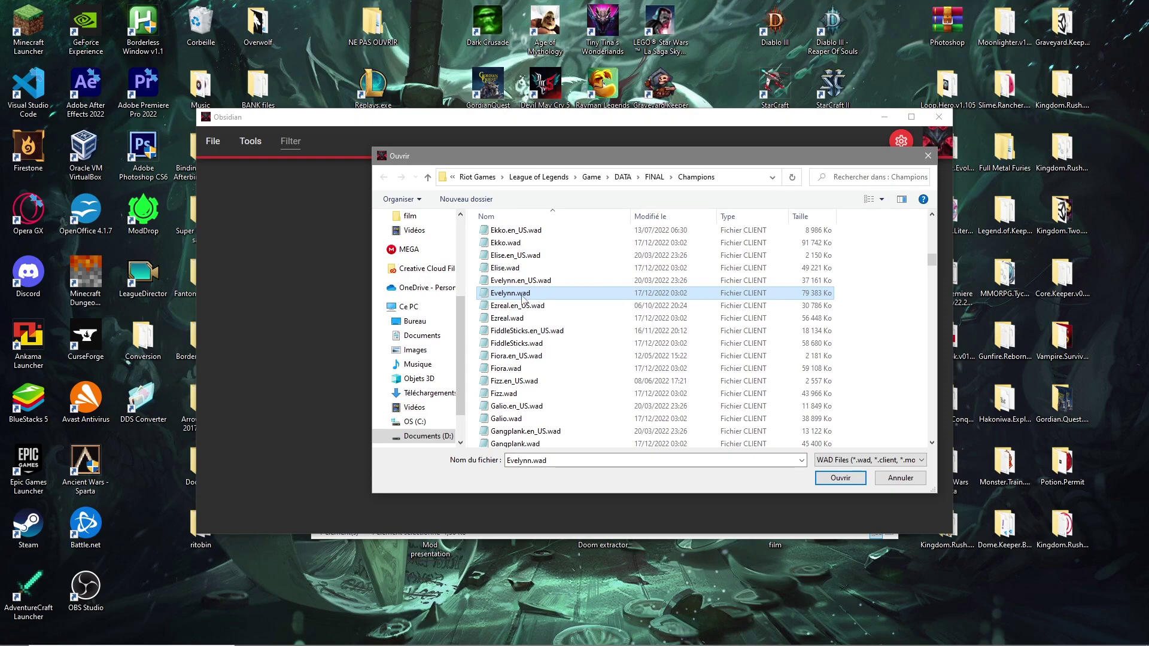
{"action": "left_click", "coordinate": [212, 141]}
Extract All into a newly created Evelynn.wad folder inside Mod presentation.
{"action": "left_click", "coordinate": [240, 201]}
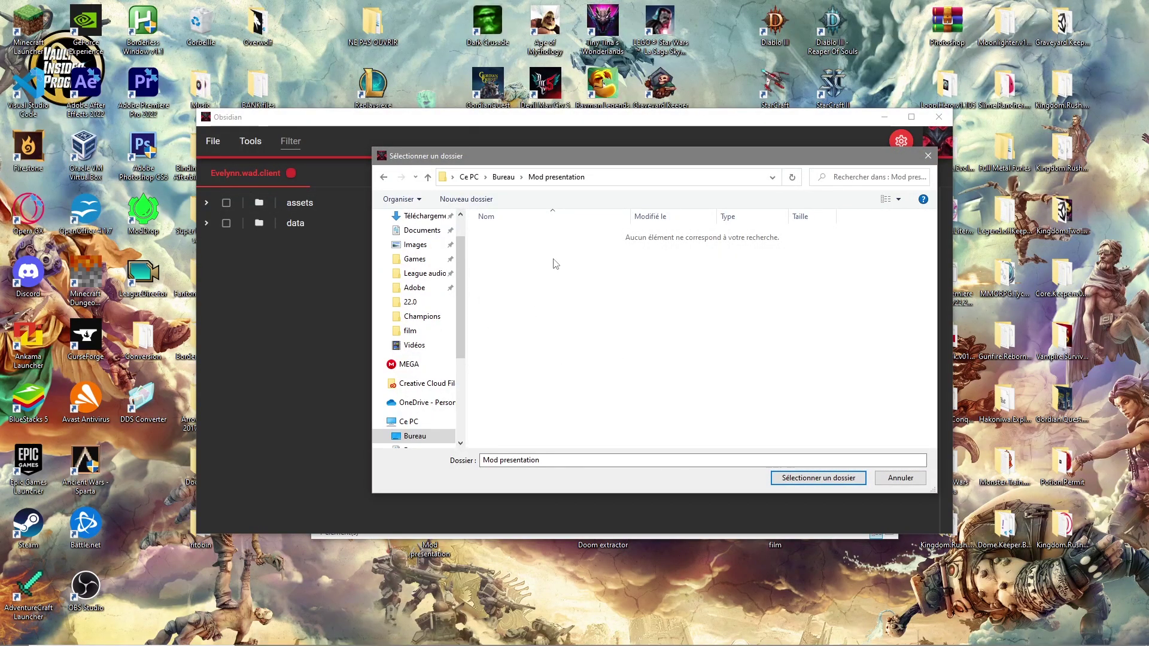
{"action": "right_click", "coordinate": [584, 298]}
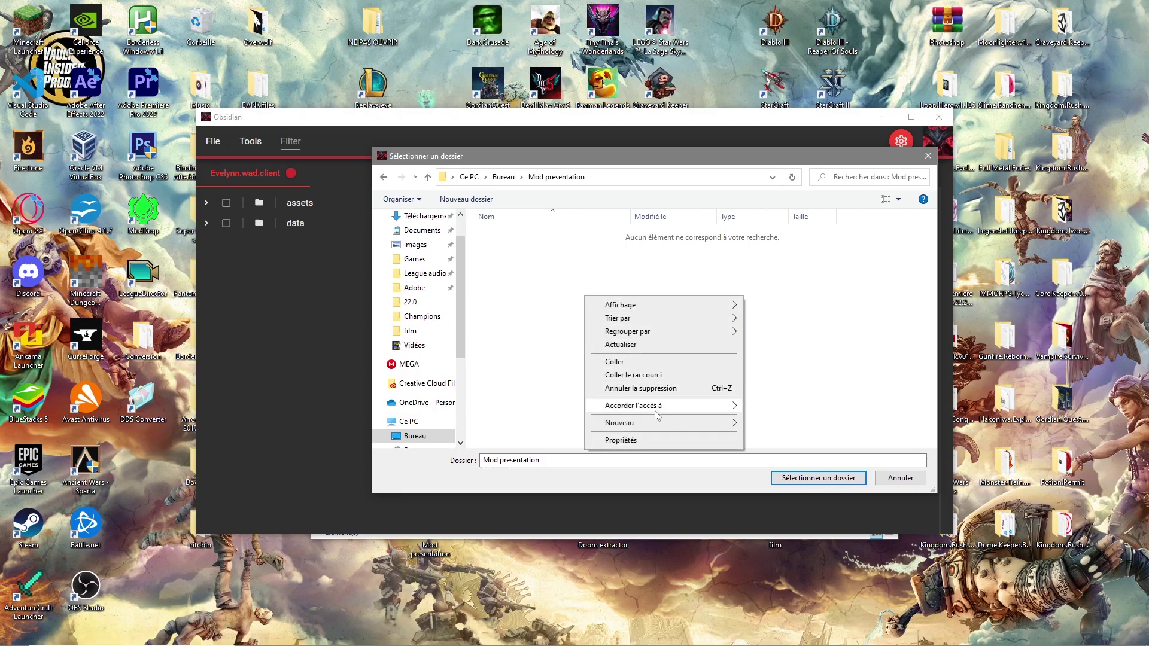
{"action": "mouse_move", "coordinate": [652, 423]}
{"action": "left_click", "coordinate": [768, 426]}
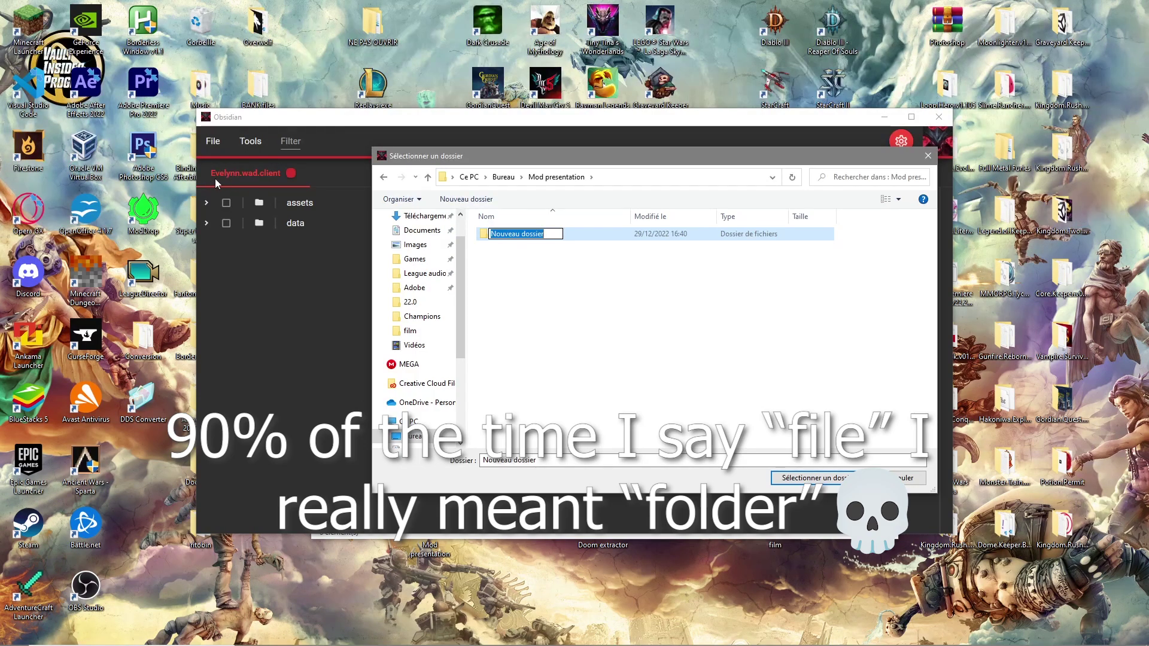
{"action": "type", "text": "Eve"}
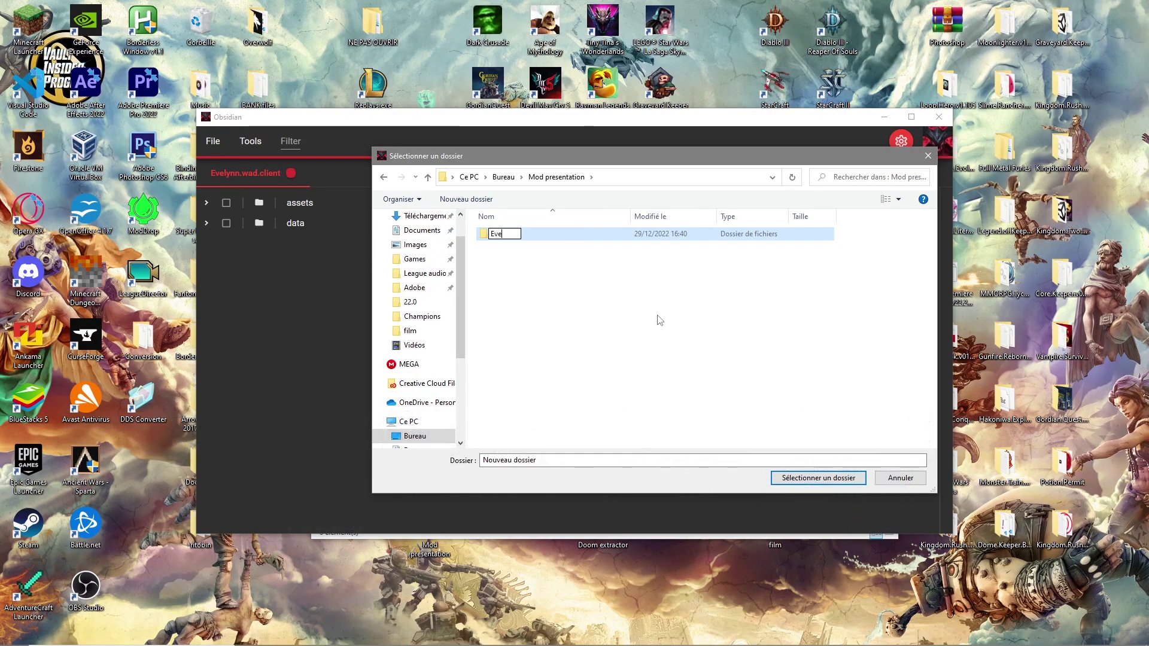
{"action": "type", "text": "lyu"}
{"action": "key", "text": "BackSpace"}
{"action": "type", "text": "nn"}
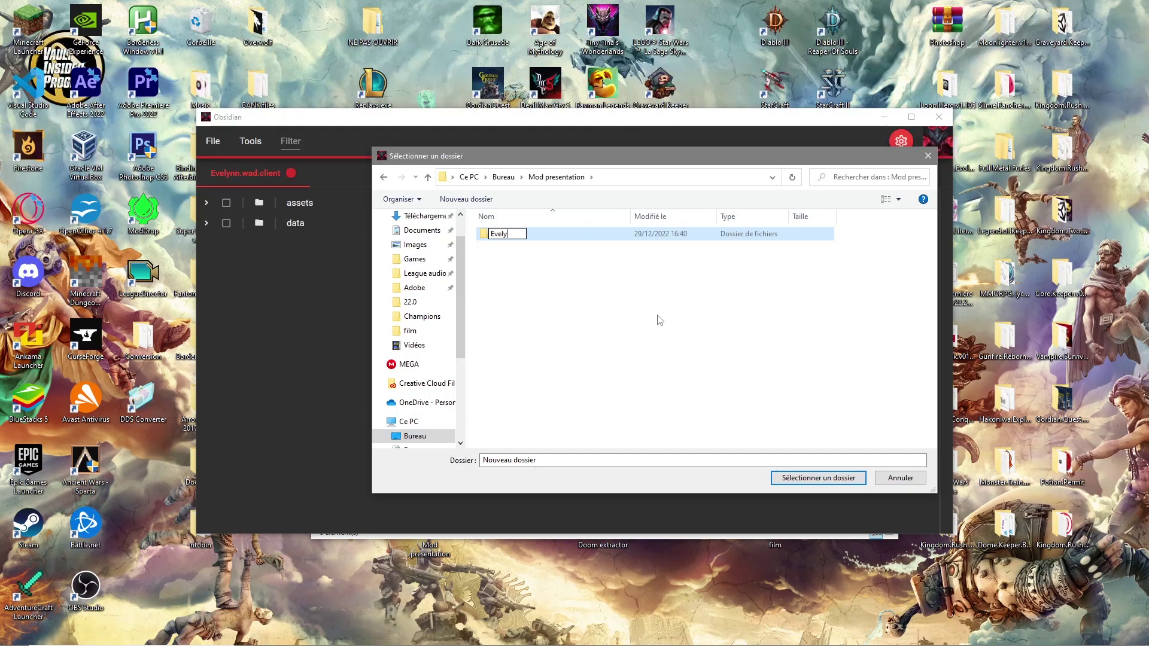
{"action": "type", "text": ".wad"}
{"action": "key", "text": "Return"}
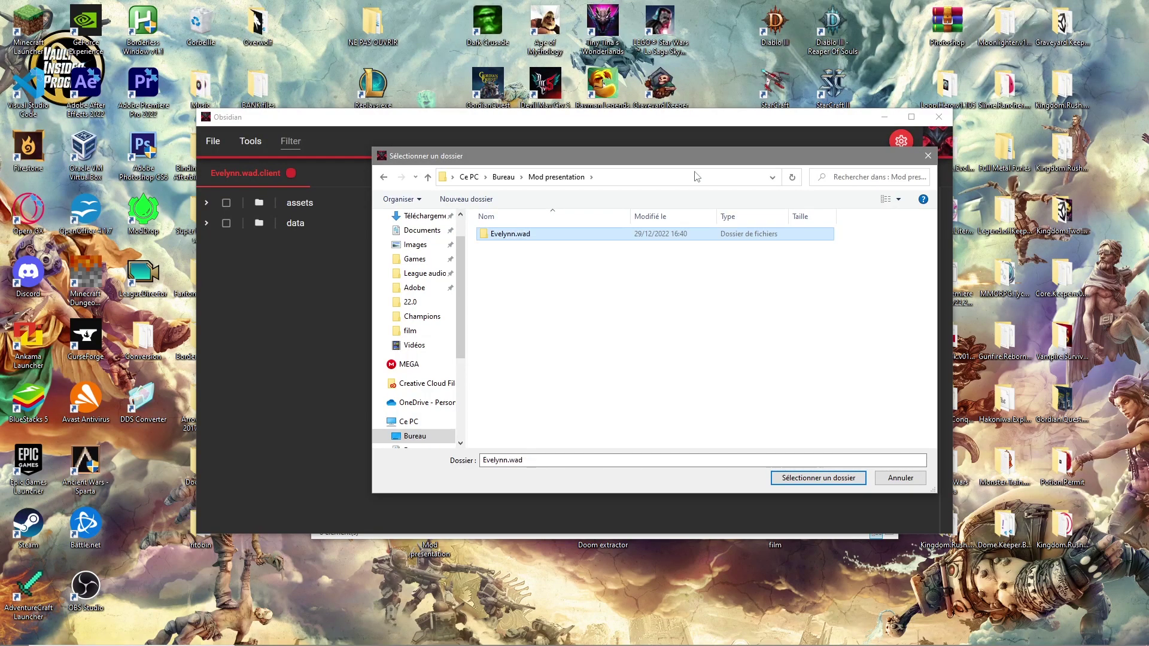
{"action": "key", "text": "Return"}
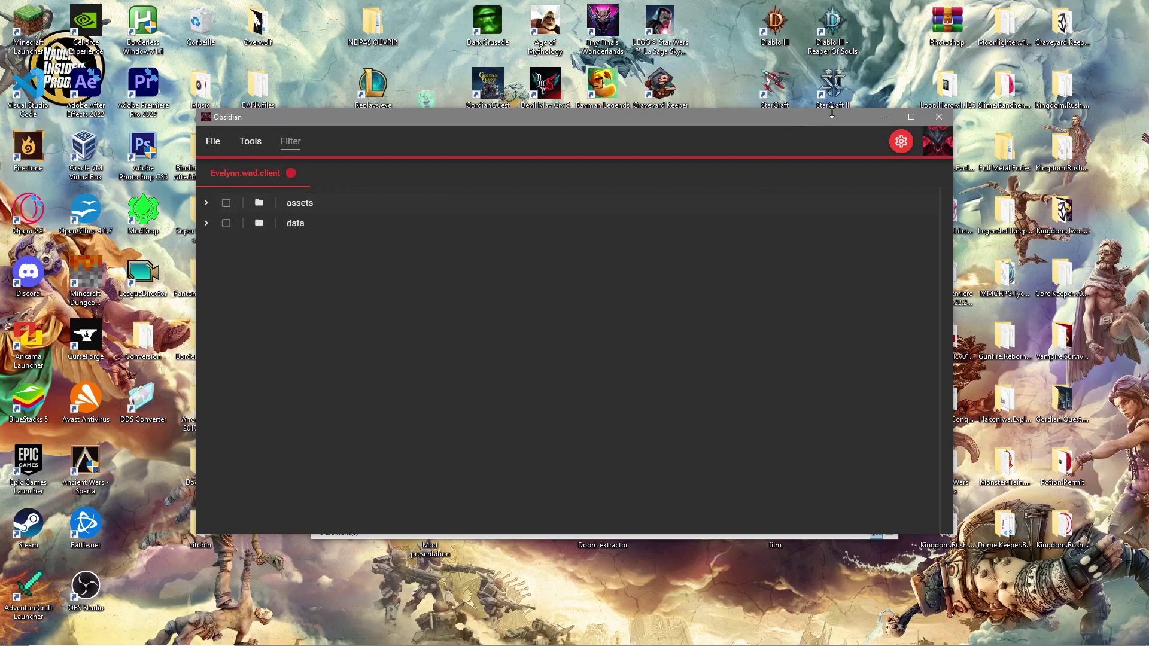
Delete every loose .bin file from the Evelynn.wad folder, leaving assets and data.
{"action": "left_click", "coordinate": [884, 117]}
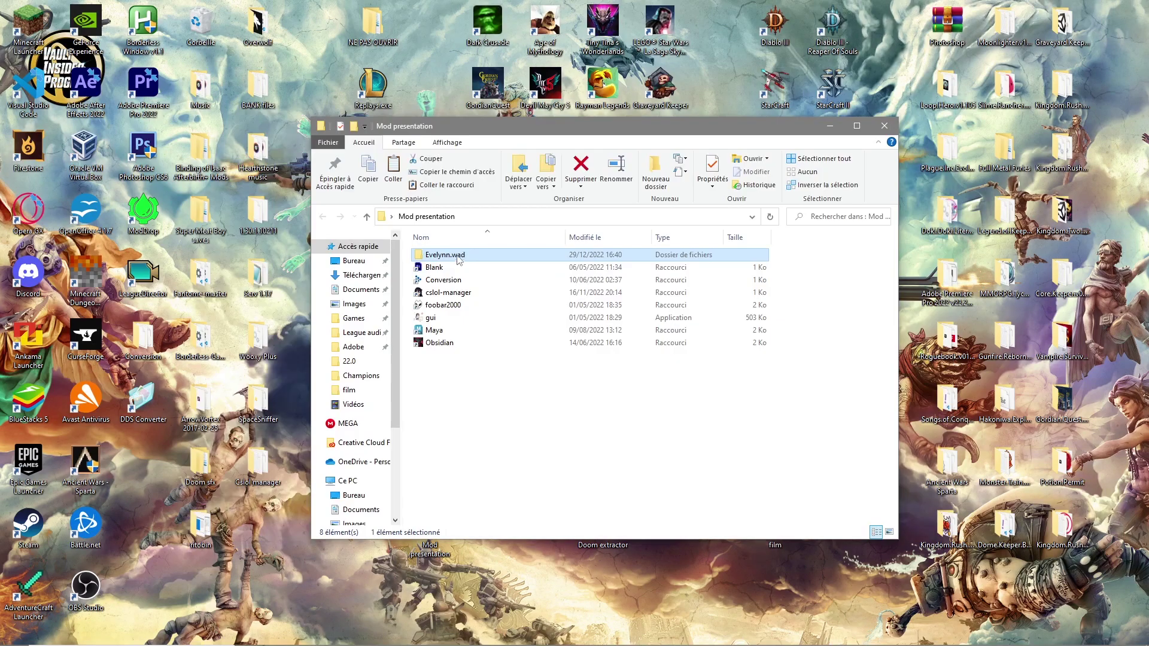
{"action": "double_click", "coordinate": [441, 256]}
{"action": "scroll", "coordinate": [563, 361], "scroll_direction": "down", "scroll_amount": 9}
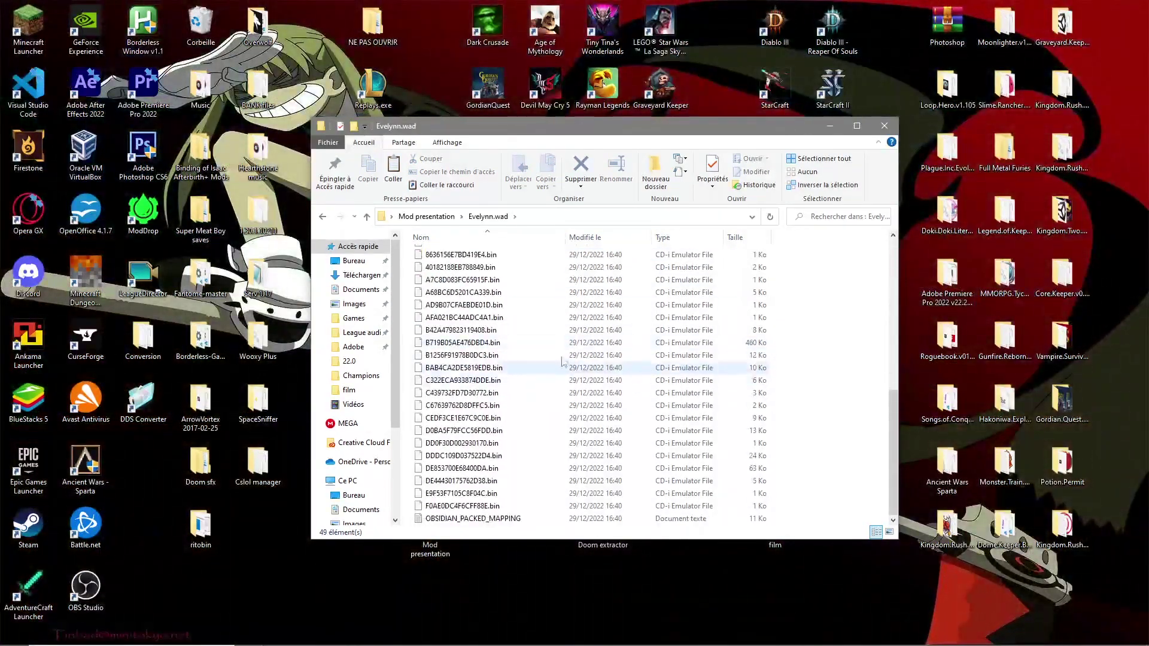
{"action": "left_click_drag", "start_coordinate": [791, 522], "coordinate": [448, 278]}
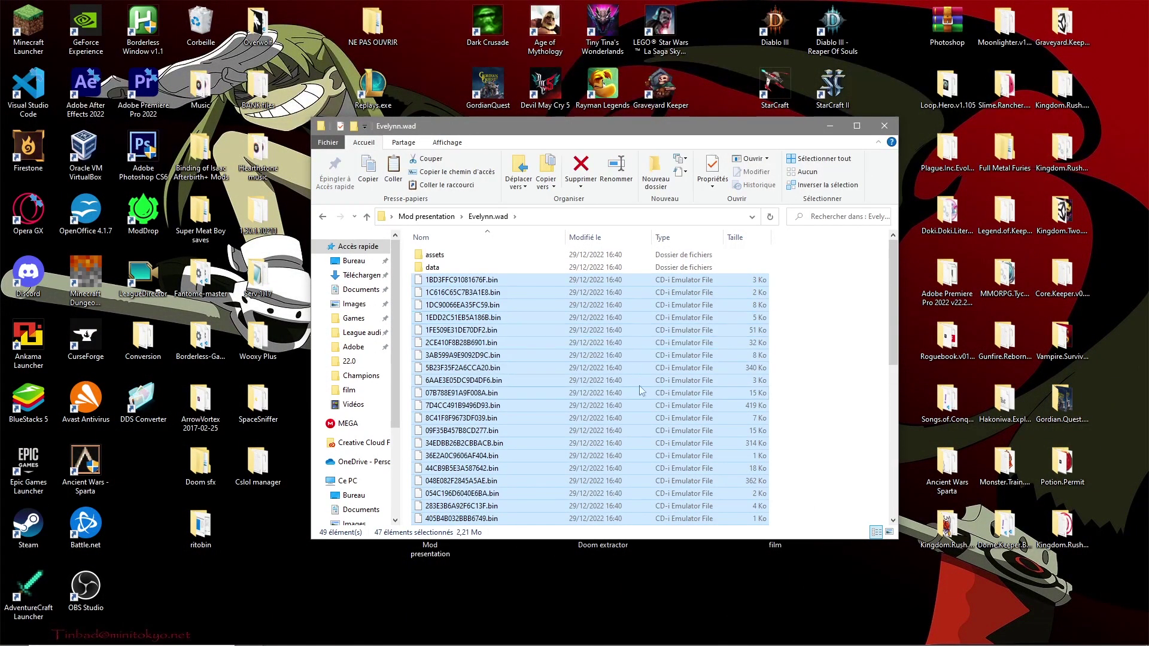
{"action": "key", "text": "Delete"}
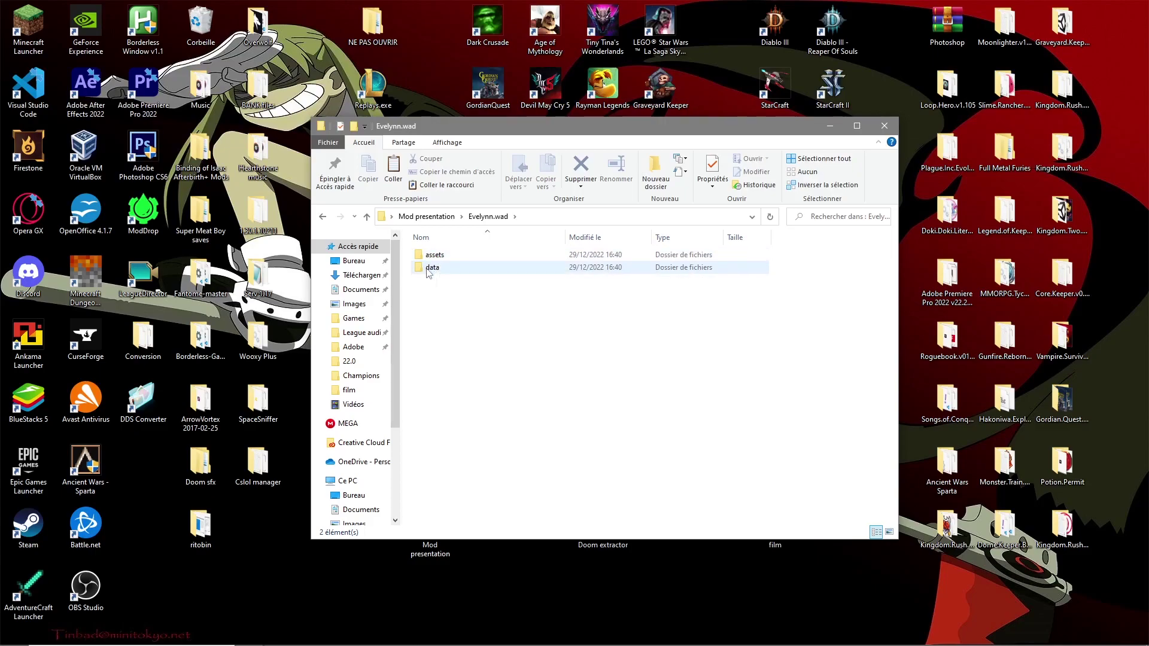
Delete the particles, shared and spells folders inside assets.
{"action": "double_click", "coordinate": [469, 256]}
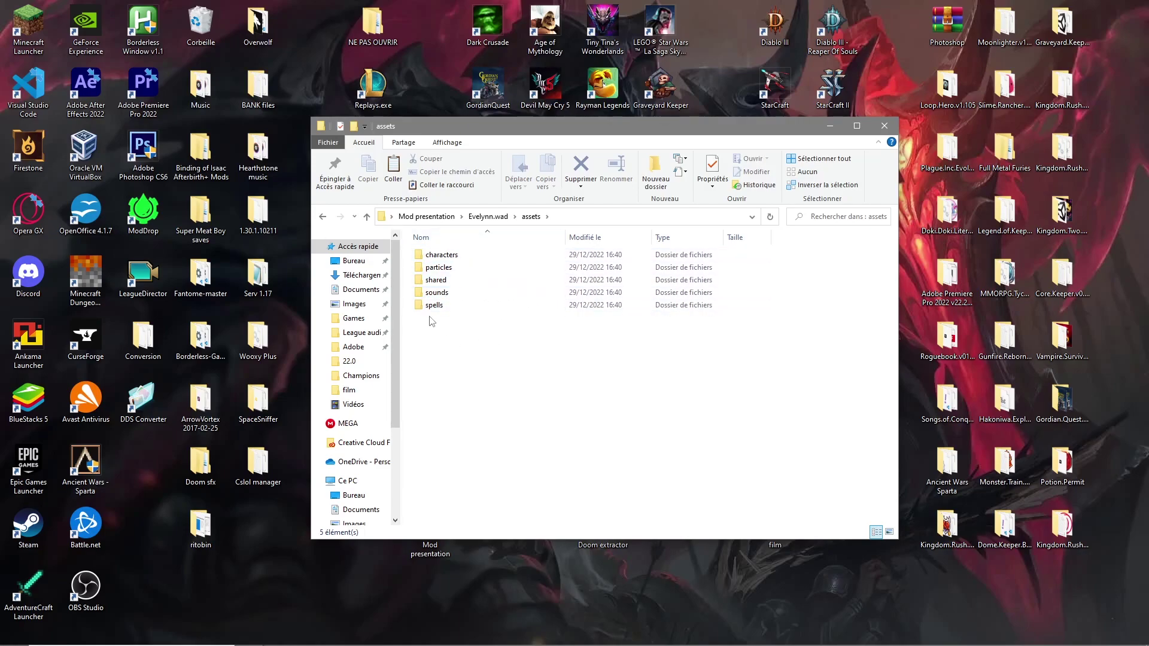
{"action": "left_click_drag", "start_coordinate": [798, 274], "coordinate": [759, 270]}
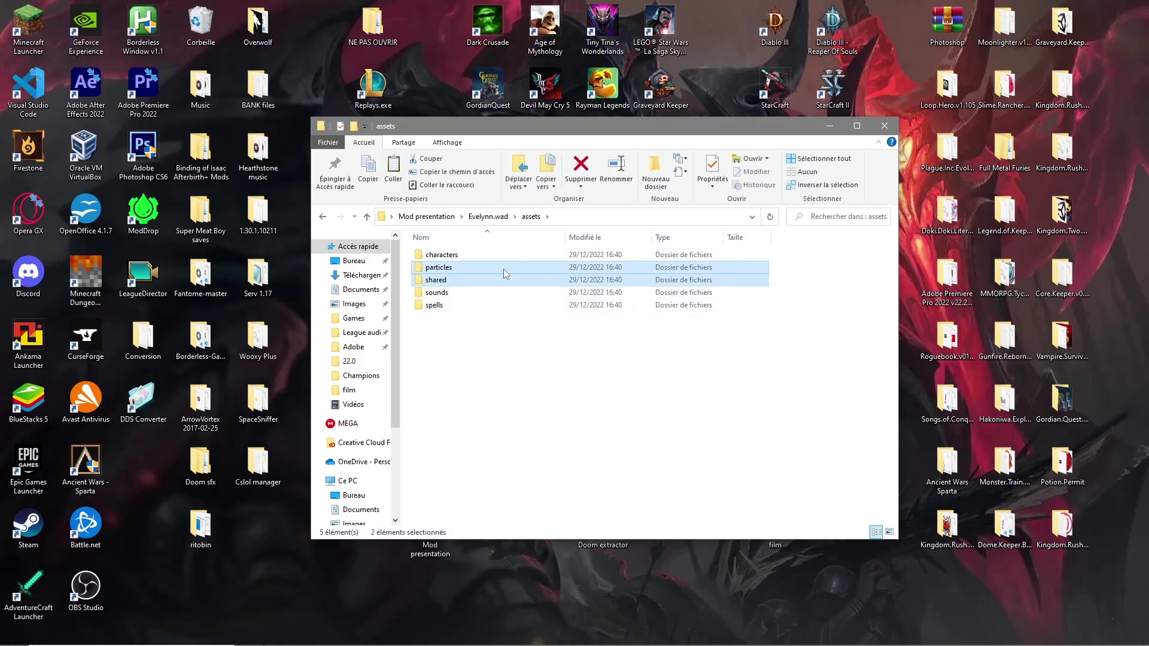
{"action": "left_click", "coordinate": [473, 305], "text": "ctrl"}
{"action": "key", "text": "Delete"}
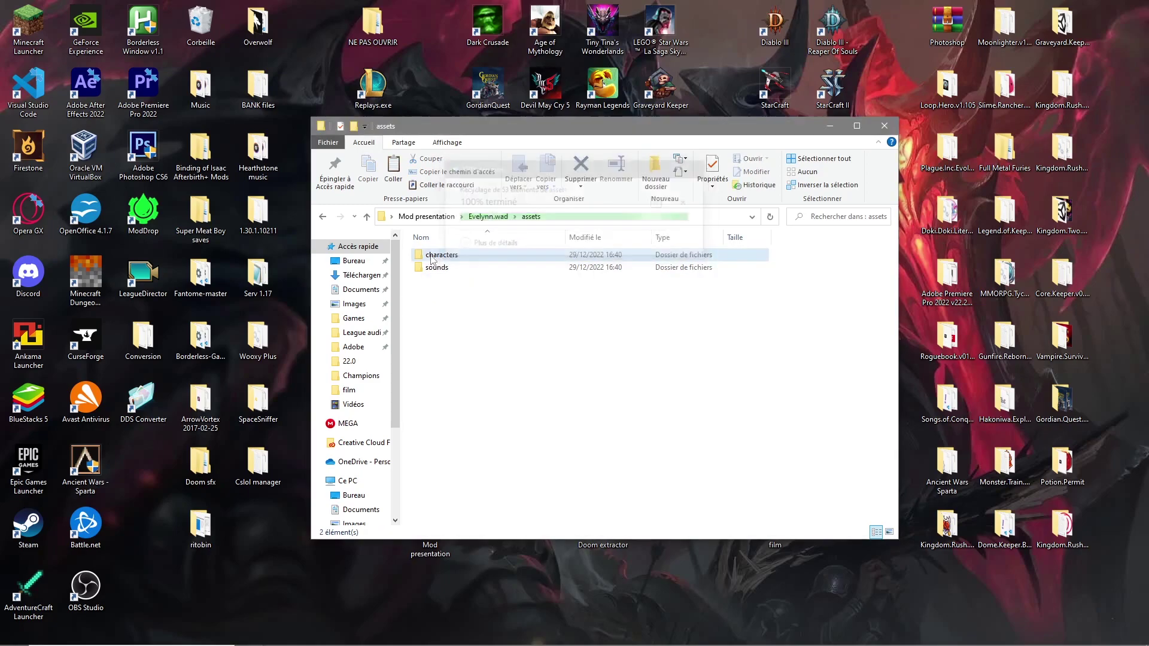
Browse sounds > wwise2016 > sfx > characters > evelynn > skins to review the eight skin folders.
{"action": "double_click", "coordinate": [446, 267]}
{"action": "double_click", "coordinate": [446, 267]}
{"action": "double_click", "coordinate": [446, 267]}
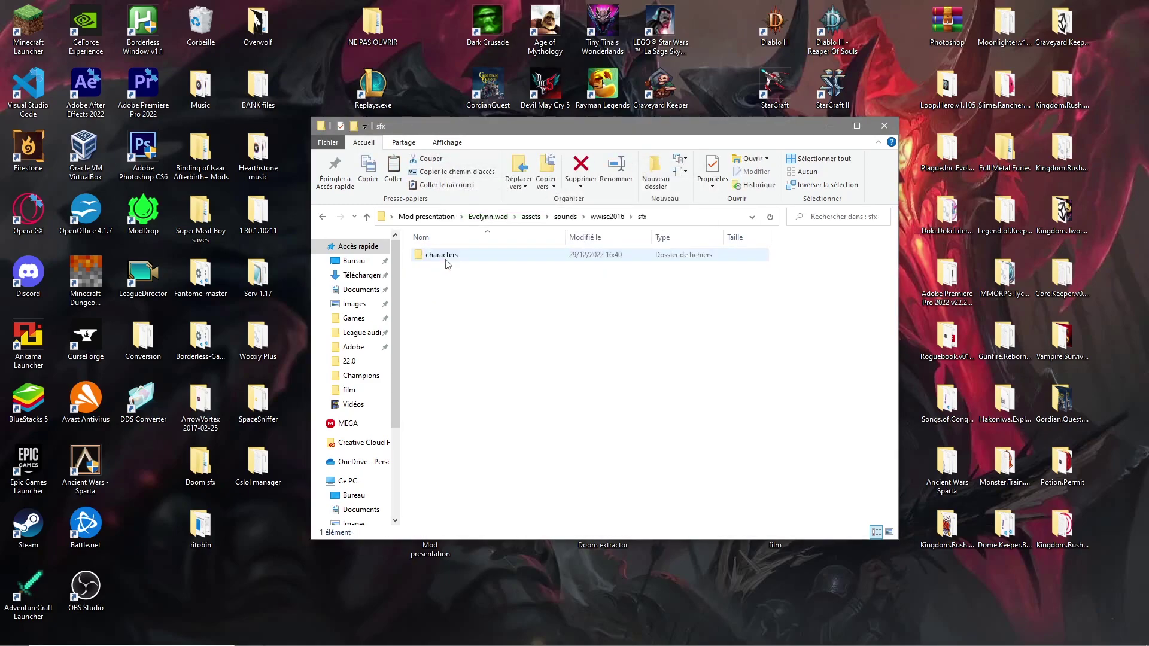
{"action": "double_click", "coordinate": [446, 267]}
{"action": "left_click", "coordinate": [445, 267]}
{"action": "double_click", "coordinate": [446, 260]}
{"action": "double_click", "coordinate": [446, 260]}
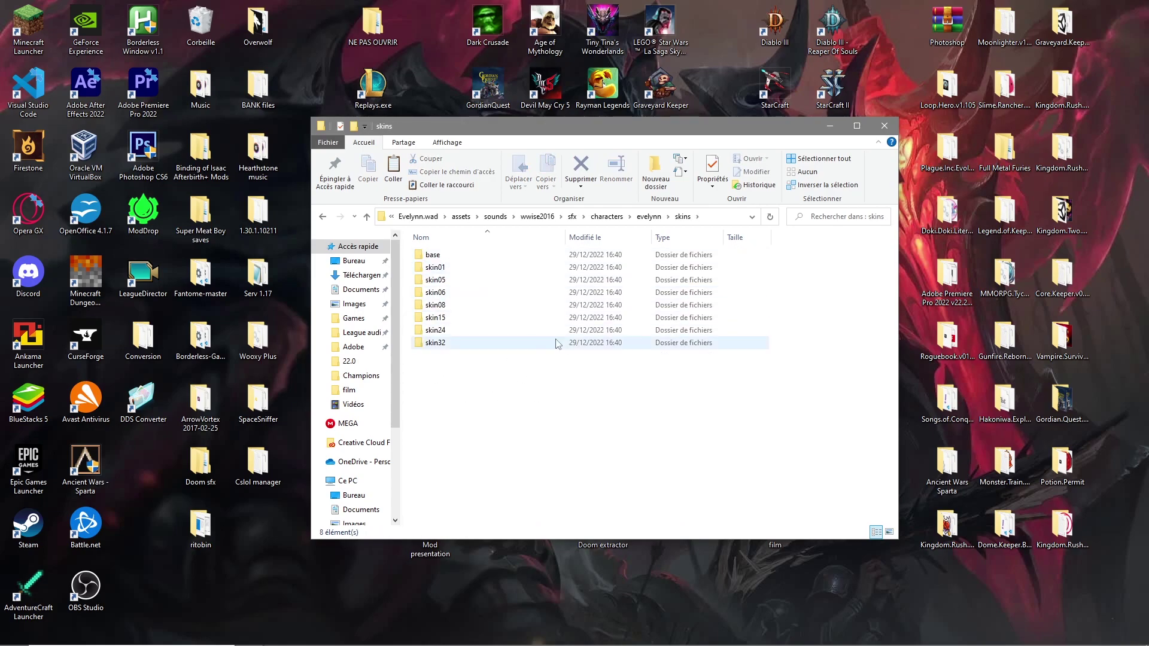
{"action": "left_click_drag", "start_coordinate": [527, 413], "coordinate": [437, 256]}
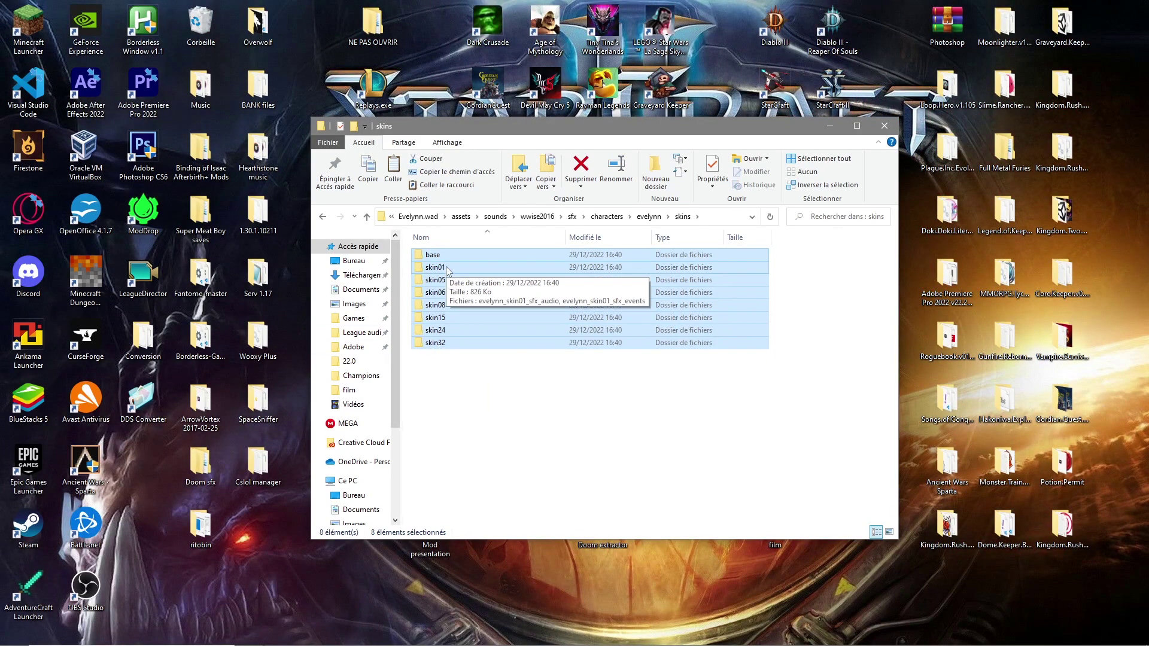
{"action": "left_click", "coordinate": [487, 379]}
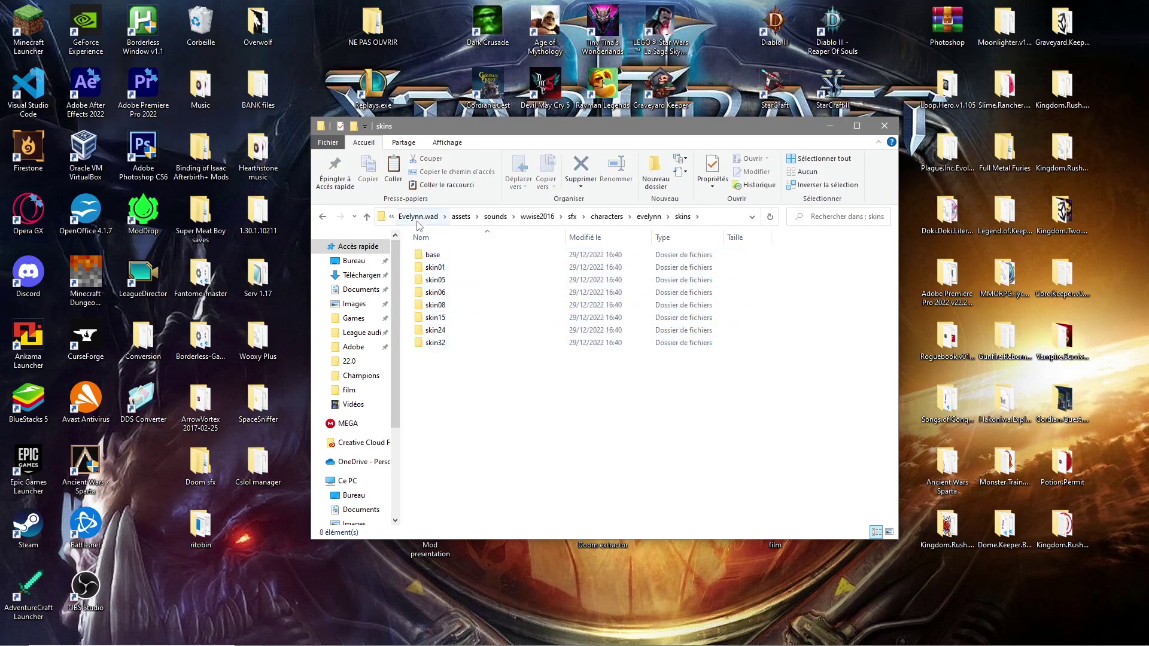
{"action": "left_click", "coordinate": [606, 216]}
Inspect assets > characters > evelynn > hud and locate the evelynn_circle_24 image.
{"action": "left_click", "coordinate": [488, 216]}
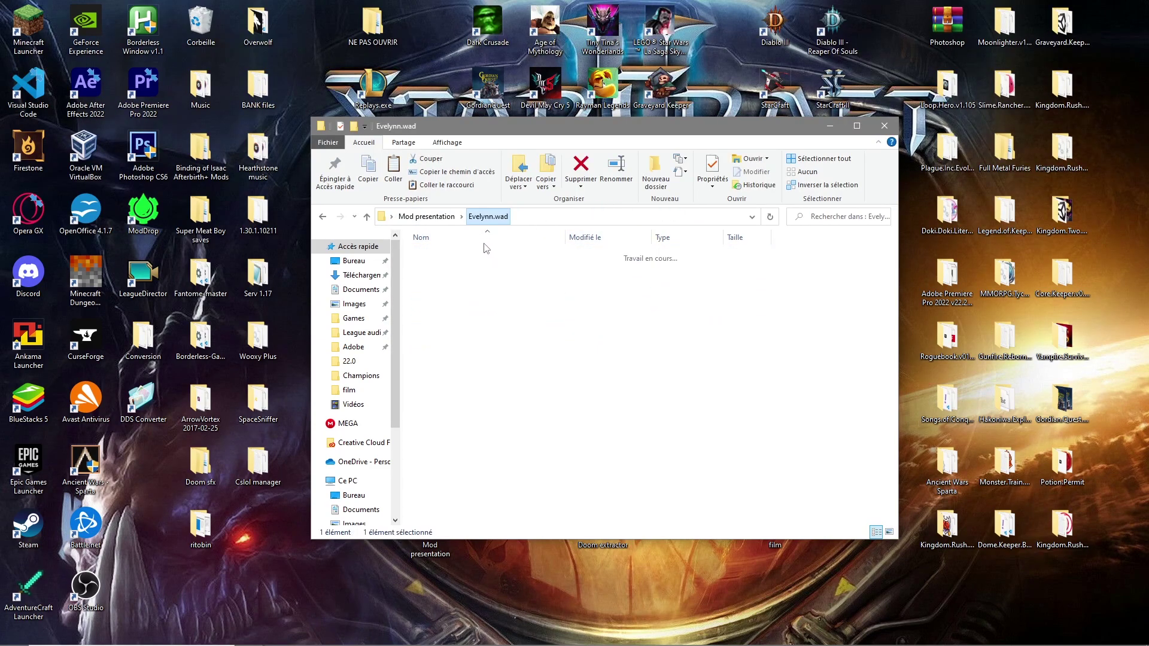
{"action": "double_click", "coordinate": [477, 257]}
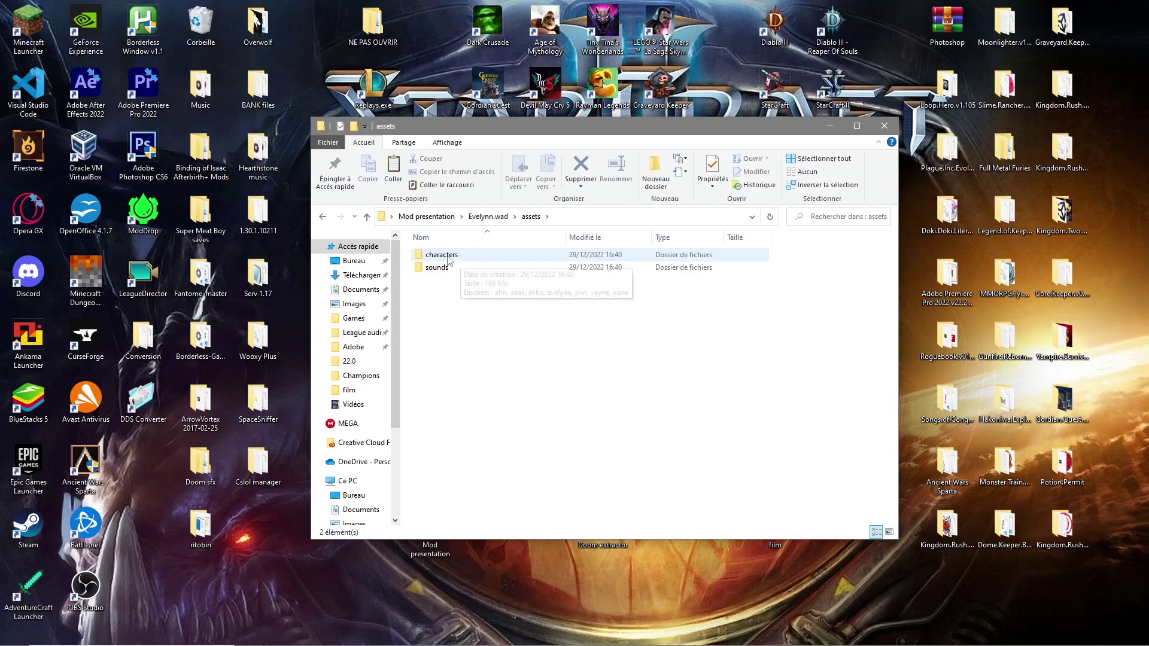
{"action": "double_click", "coordinate": [455, 256]}
{"action": "mouse_move", "coordinate": [519, 441]}
{"action": "left_mouse_down"}
{"action": "mouse_move", "coordinate": [472, 230]}
{"action": "mouse_move", "coordinate": [452, 230]}
{"action": "left_mouse_up"}
{"action": "left_click", "coordinate": [484, 402]}
{"action": "double_click", "coordinate": [437, 293]}
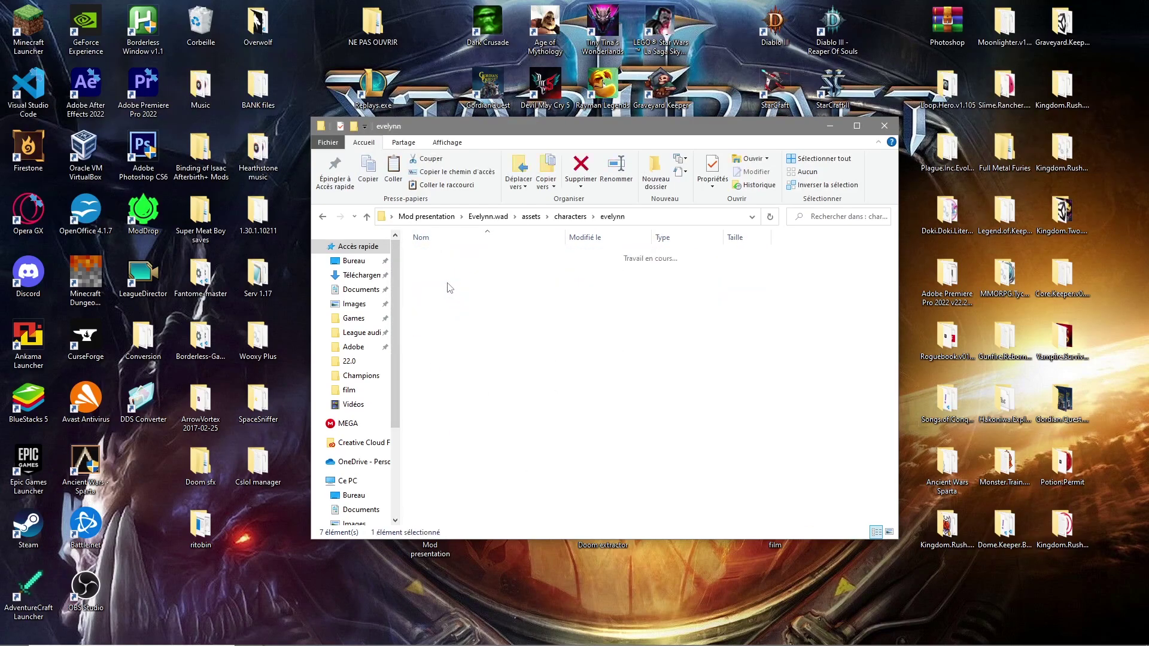
{"action": "double_click", "coordinate": [443, 255]}
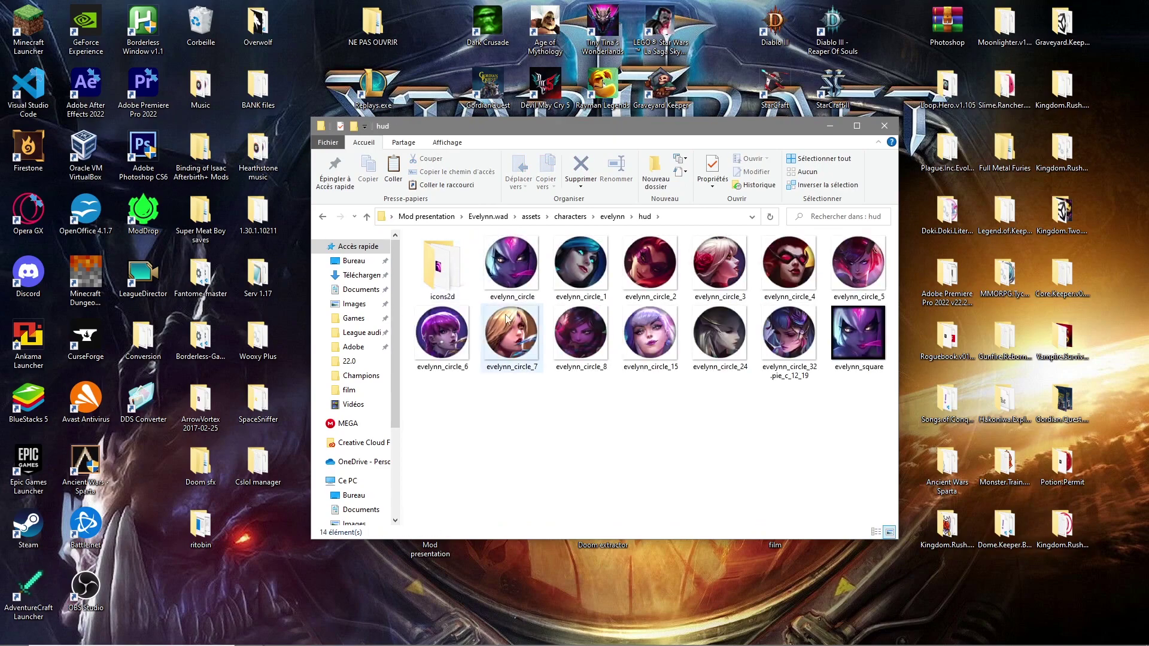
{"action": "left_click_drag", "start_coordinate": [524, 465], "coordinate": [876, 263]}
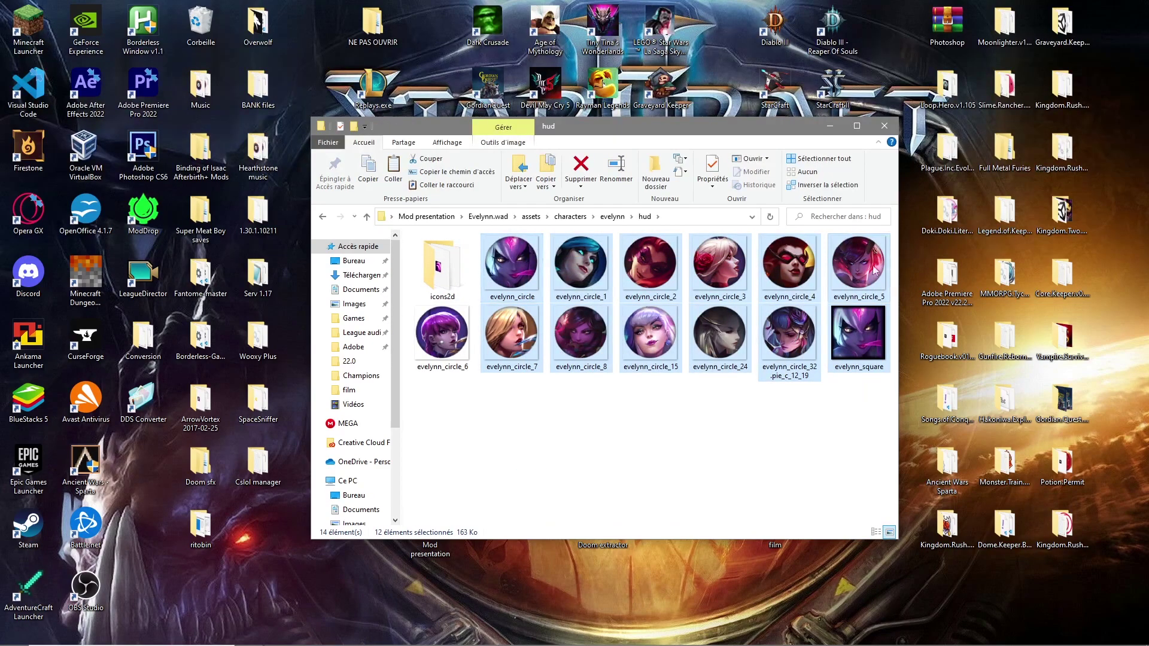
{"action": "left_click", "coordinate": [675, 437]}
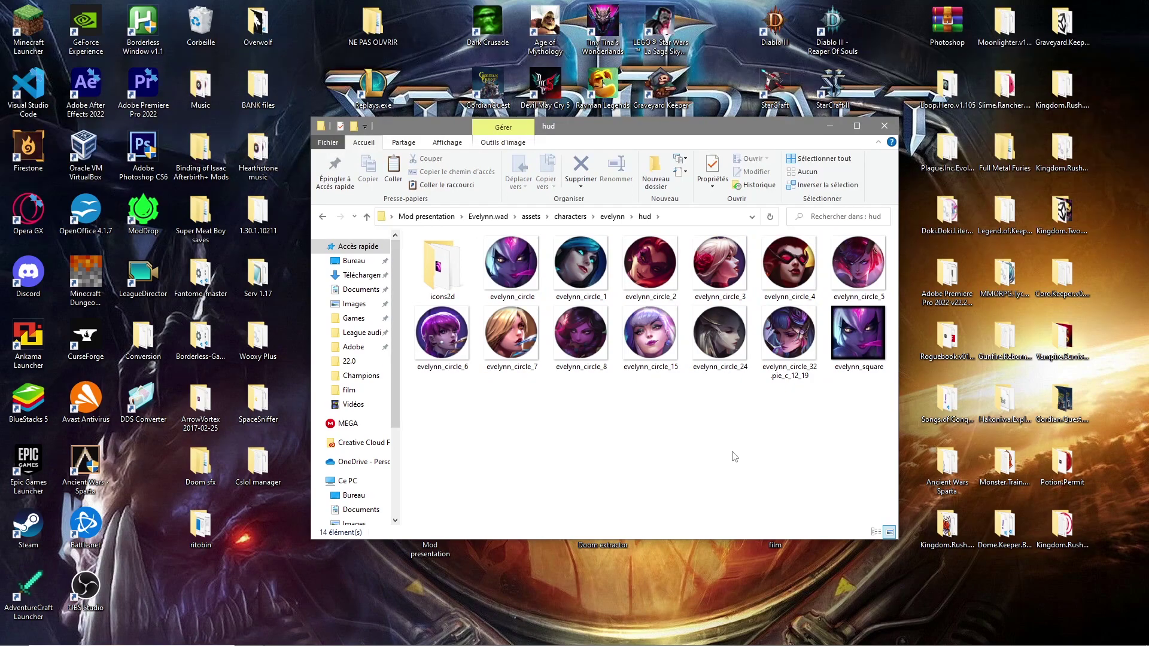
{"action": "left_click", "coordinate": [730, 356]}
{"action": "left_click", "coordinate": [457, 217]}
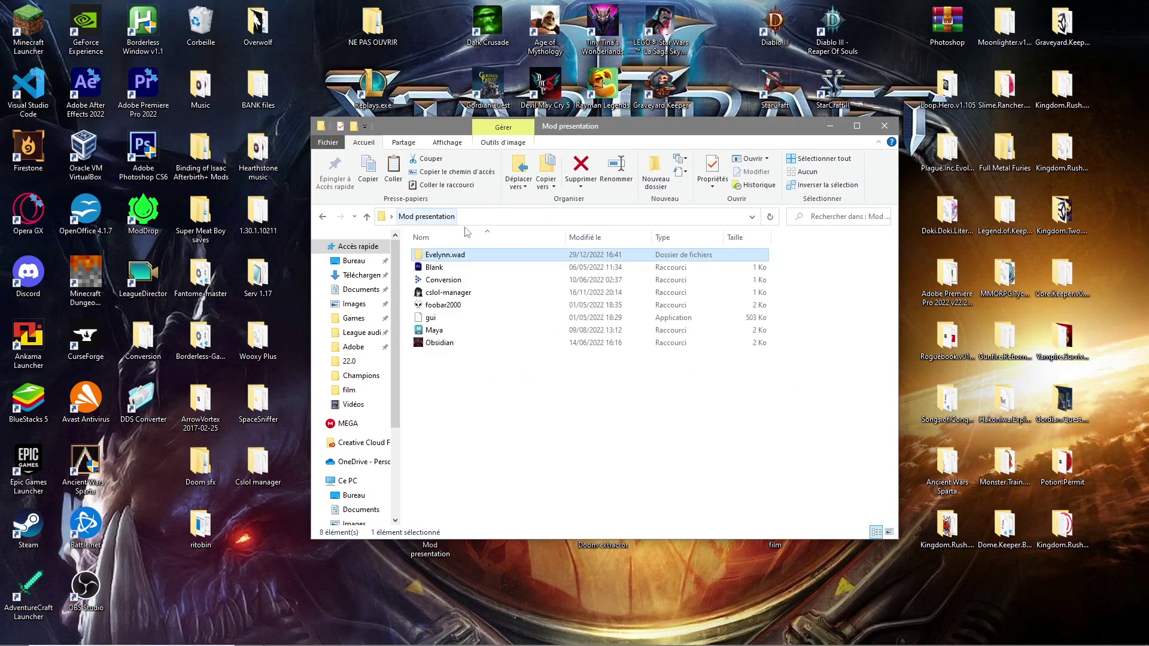
Delete the characters folder from Evelynn.wad > assets.
{"action": "double_click", "coordinate": [480, 255]}
{"action": "double_click", "coordinate": [481, 256]}
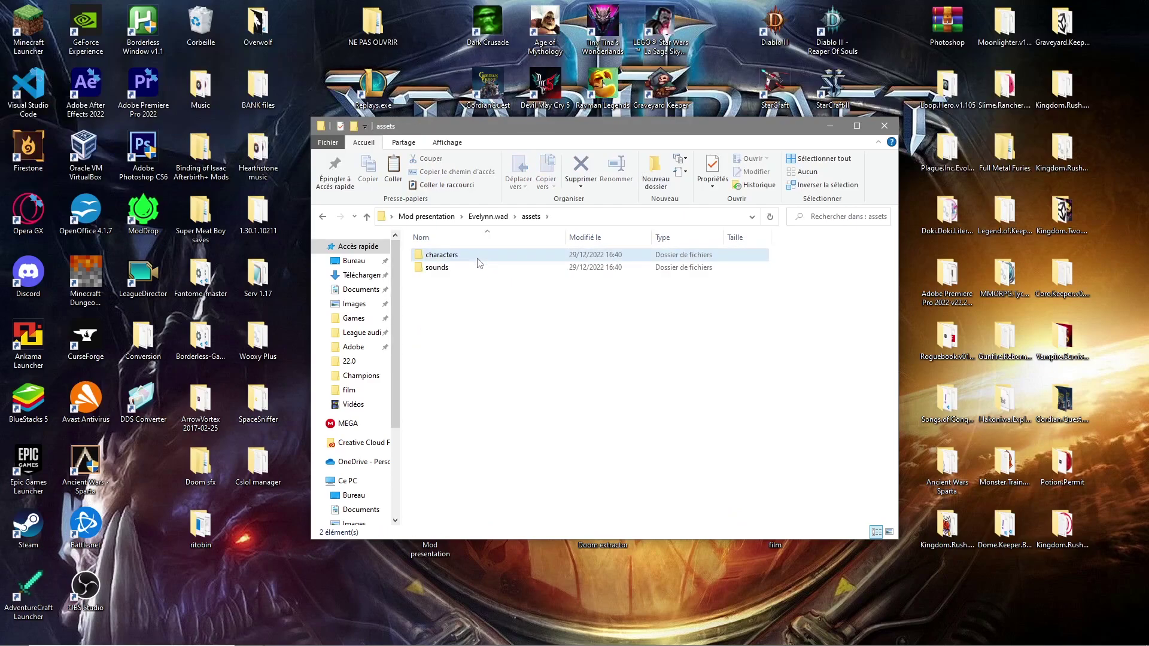
{"action": "left_click", "coordinate": [480, 258]}
{"action": "key", "text": "Delete"}
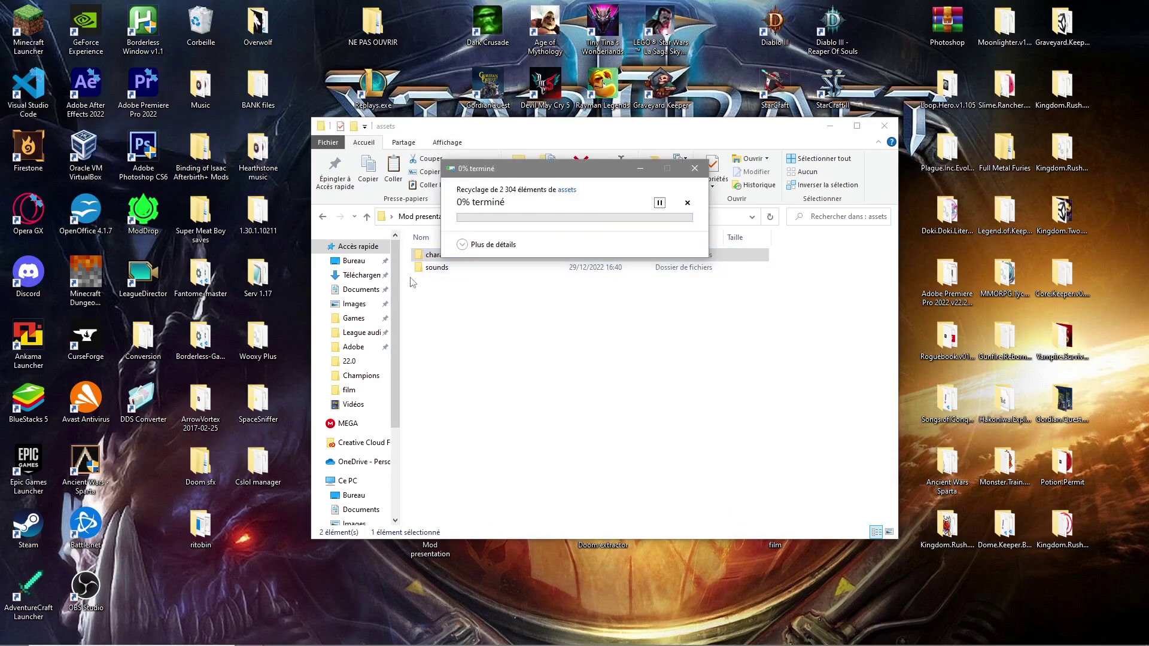
Delete every Evelynn sound skin folder except skin24.
{"action": "double_click", "coordinate": [458, 256]}
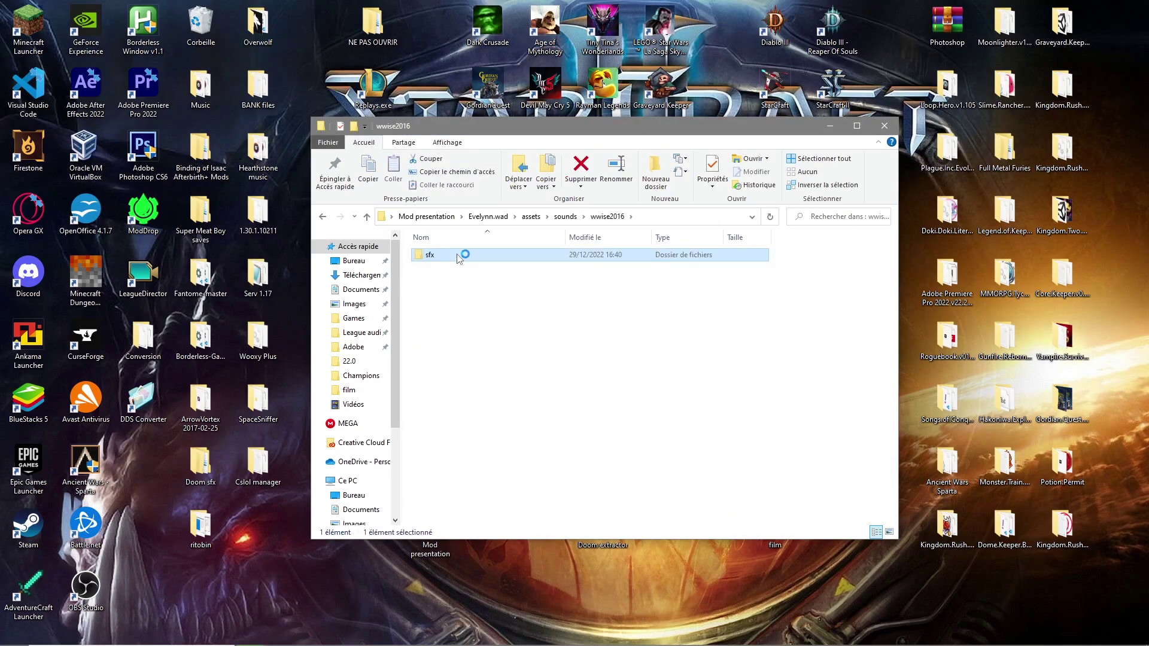
{"action": "double_click", "coordinate": [458, 256]}
{"action": "double_click", "coordinate": [457, 256]}
{"action": "double_click", "coordinate": [458, 257]}
{"action": "double_click", "coordinate": [433, 255]}
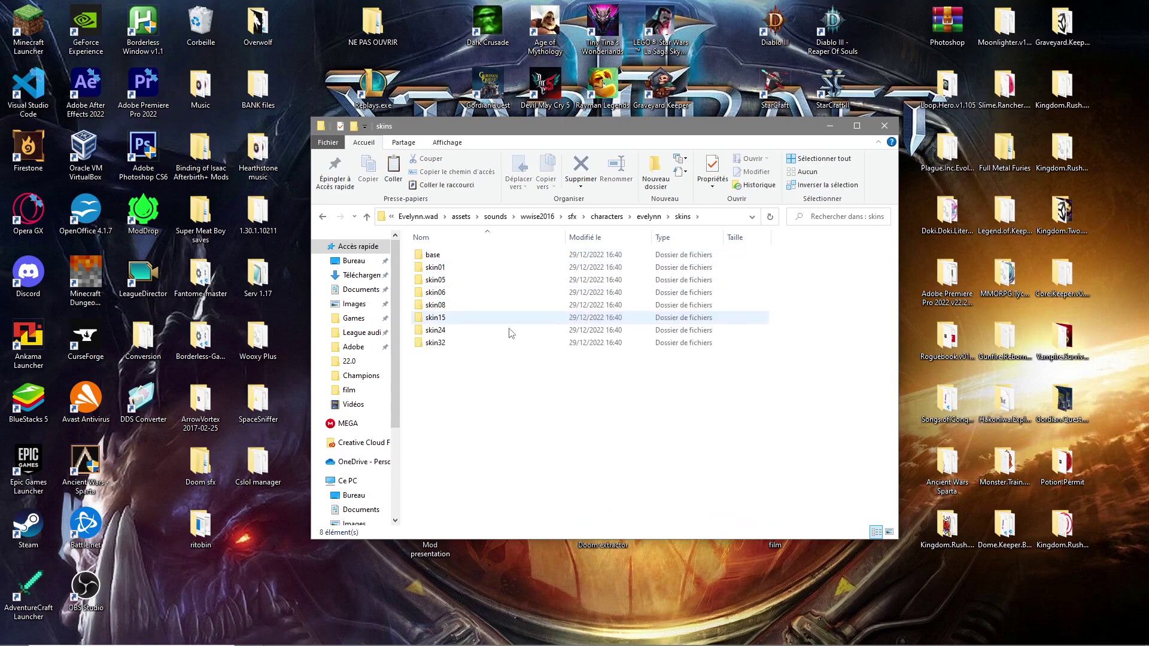
{"action": "left_click_drag", "start_coordinate": [544, 418], "coordinate": [488, 345]}
{"action": "left_click_drag", "start_coordinate": [789, 320], "coordinate": [748, 257]}
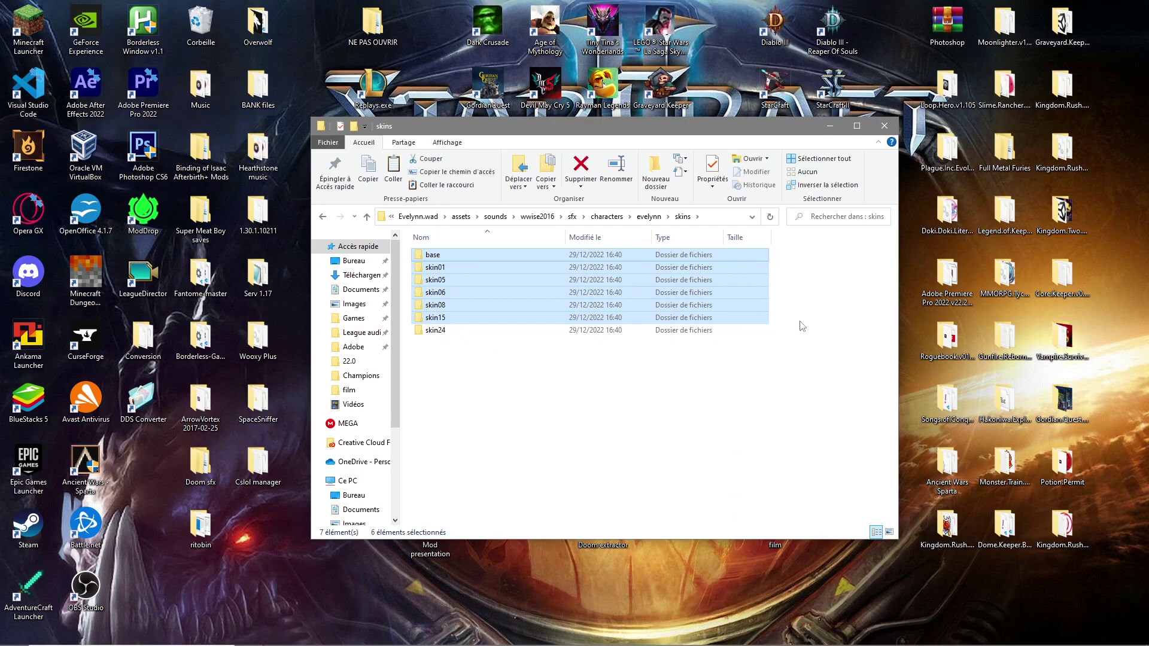
{"action": "key", "text": "Delete"}
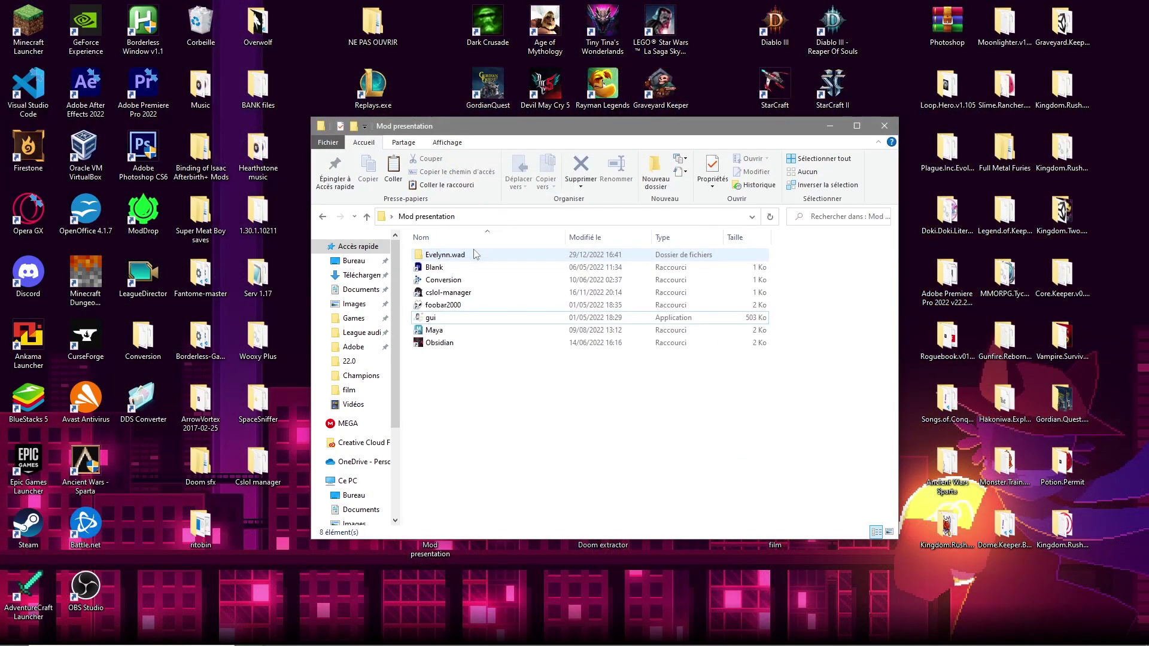
Launch the gui audio tool beside Explorer and start choosing its bin file.
{"action": "double_click", "coordinate": [449, 320]}
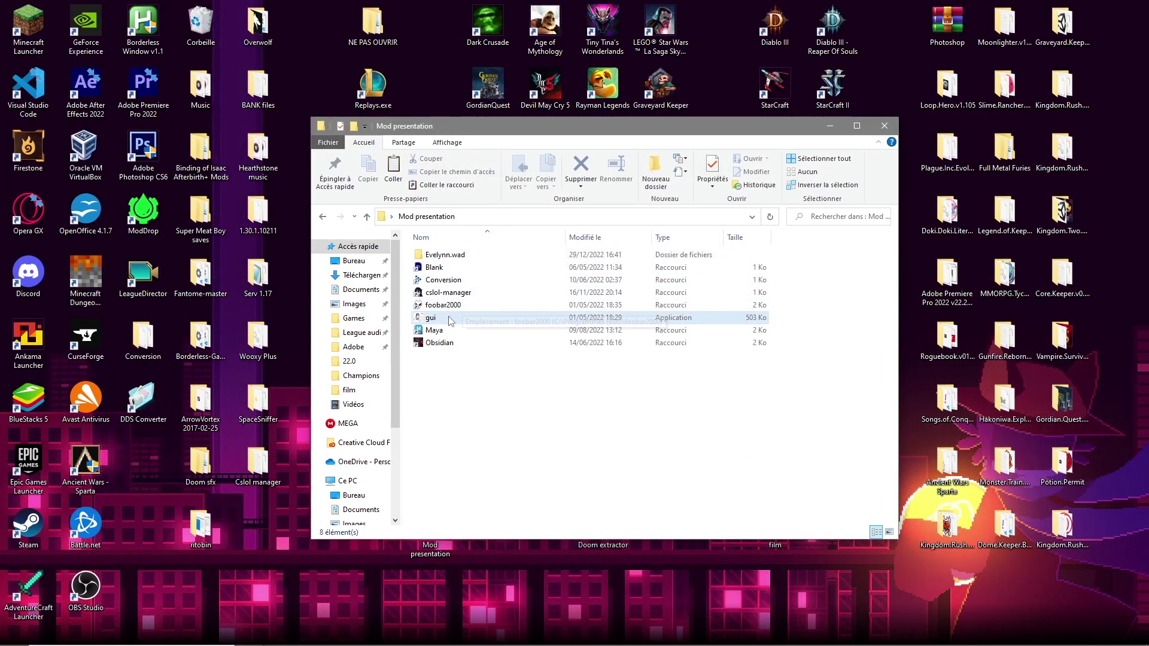
{"action": "left_click_drag", "start_coordinate": [266, 60], "coordinate": [716, 125]}
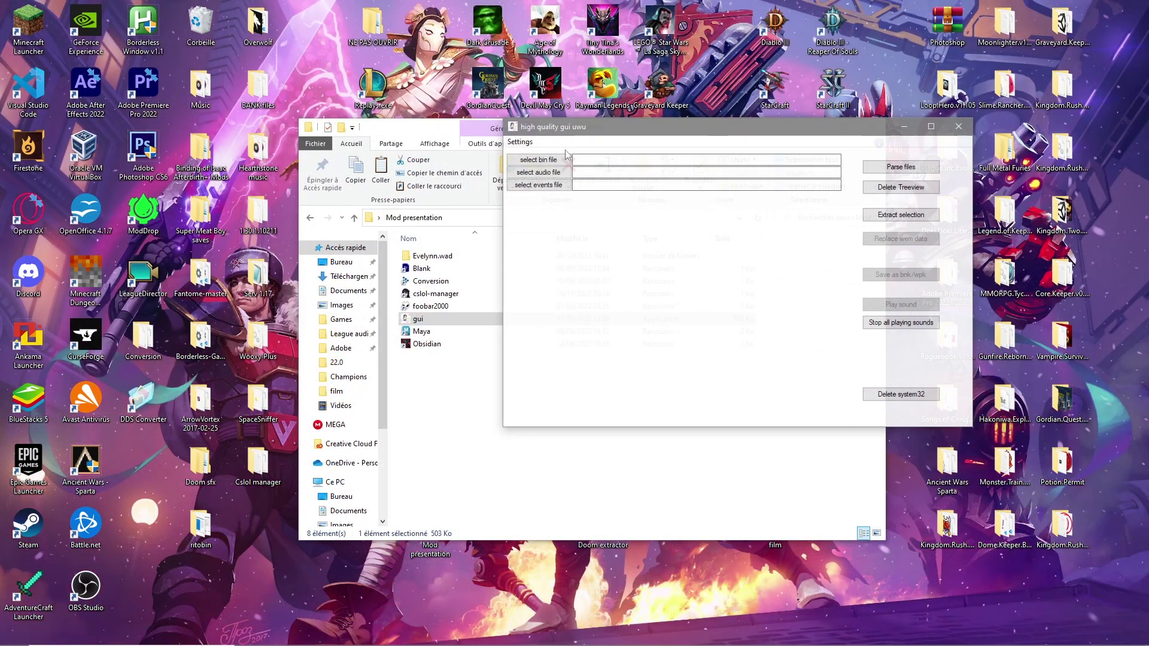
{"action": "left_click", "coordinate": [540, 160]}
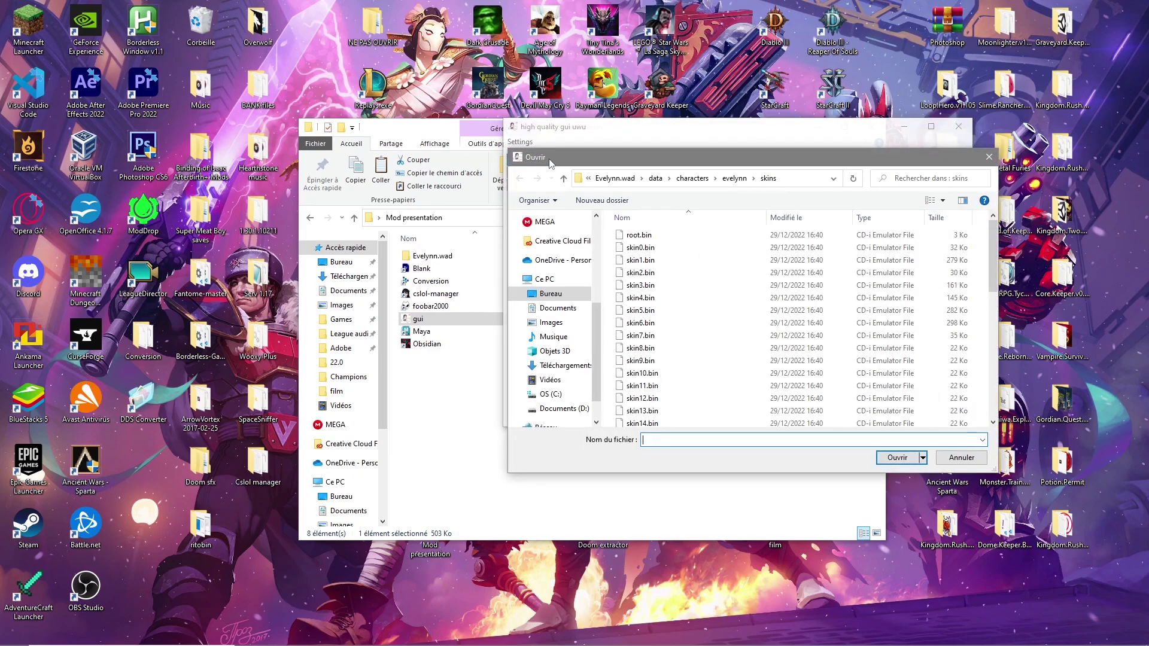
Load data > characters > evelynn > skins > skin24.bin as the bin file.
{"action": "left_click", "coordinate": [605, 157]}
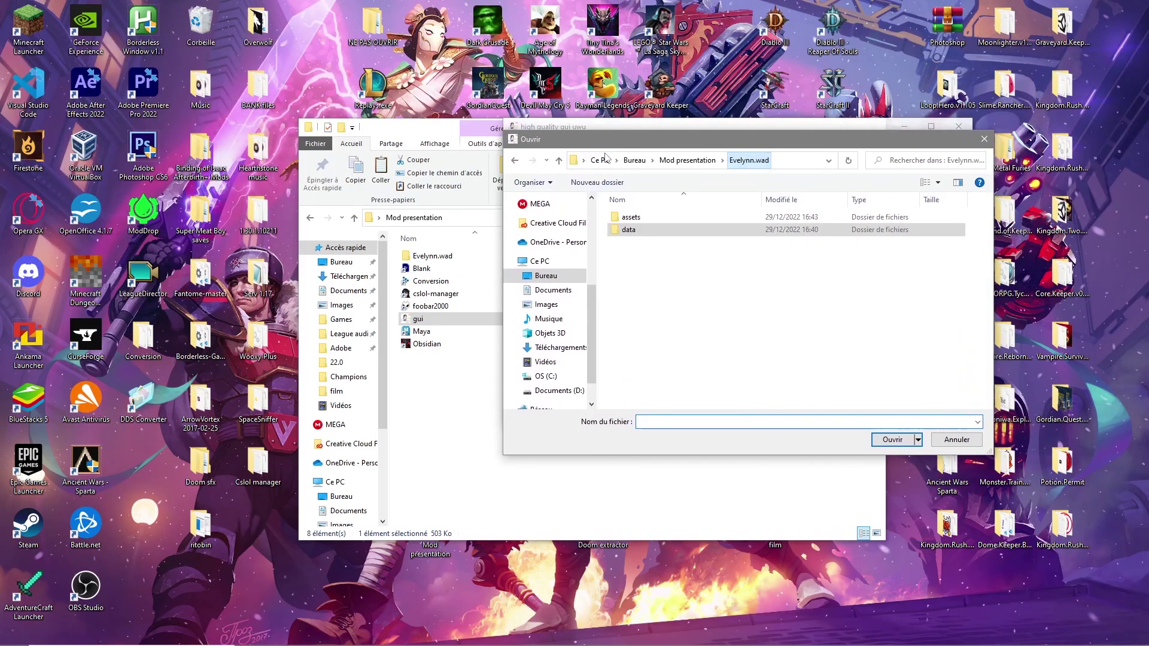
{"action": "double_click", "coordinate": [646, 230]}
{"action": "double_click", "coordinate": [645, 220]}
{"action": "double_click", "coordinate": [634, 217]}
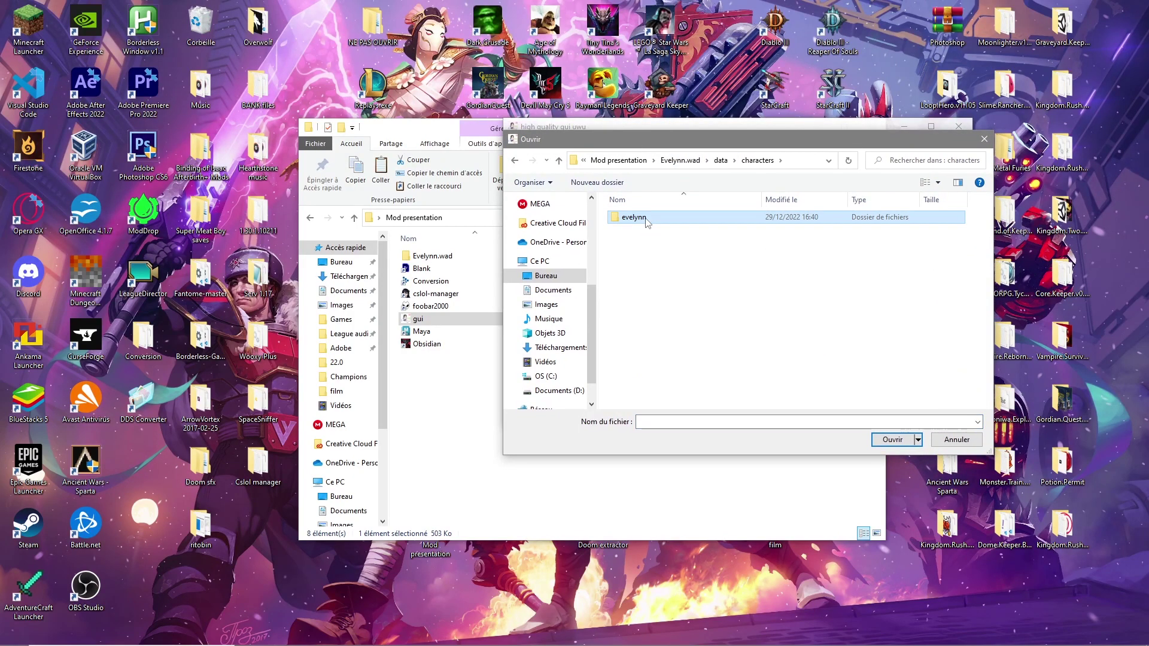
{"action": "double_click", "coordinate": [630, 230]}
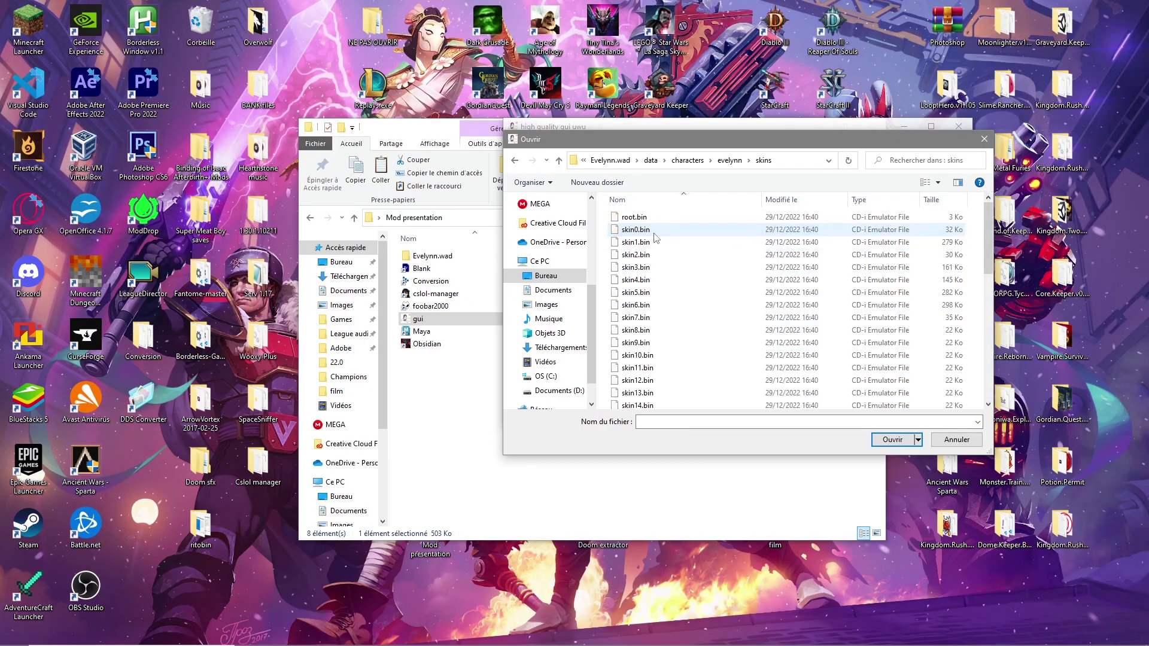
{"action": "scroll", "coordinate": [654, 235], "scroll_direction": "down", "scroll_amount": 4}
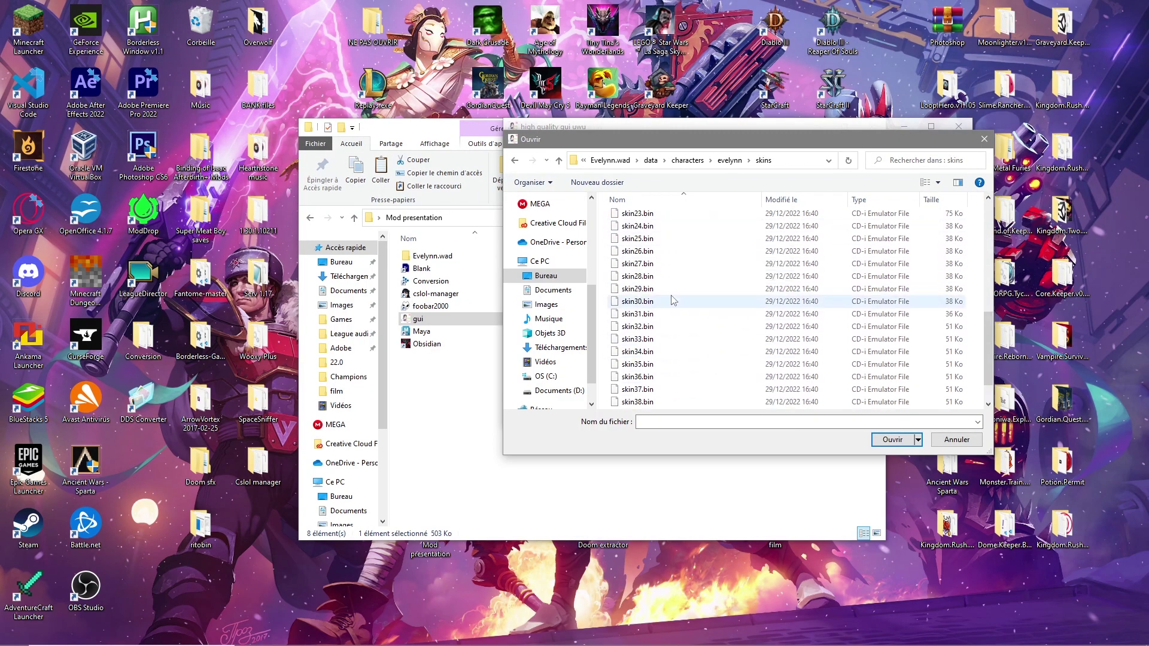
{"action": "scroll", "coordinate": [699, 367], "scroll_direction": "down", "scroll_amount": 2}
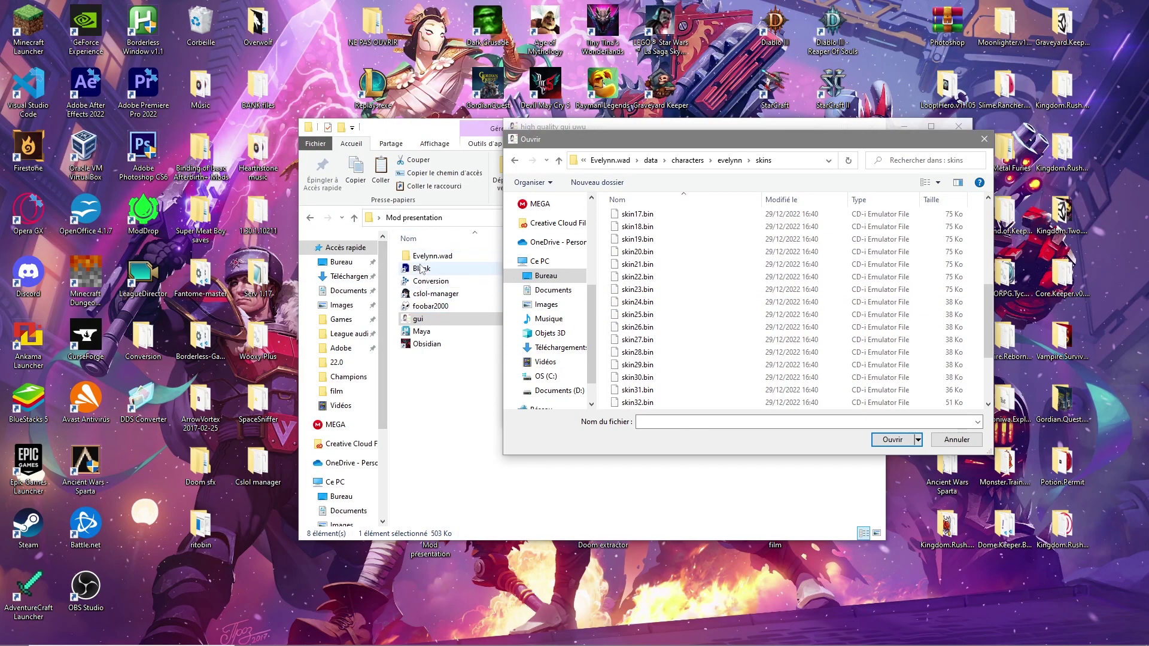
{"action": "double_click", "coordinate": [650, 302]}
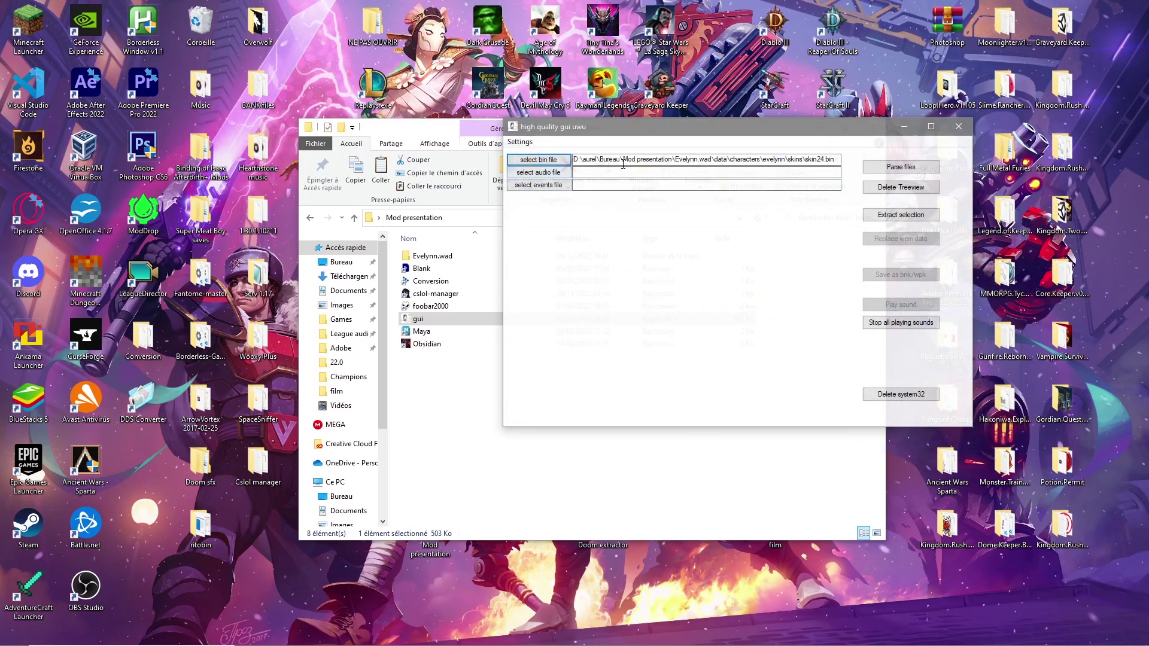
Load skin24's audio file from assets > sounds > wwise2016 > sfx > characters > evelynn > skins.
{"action": "left_click", "coordinate": [538, 172]}
{"action": "left_click", "coordinate": [615, 161]}
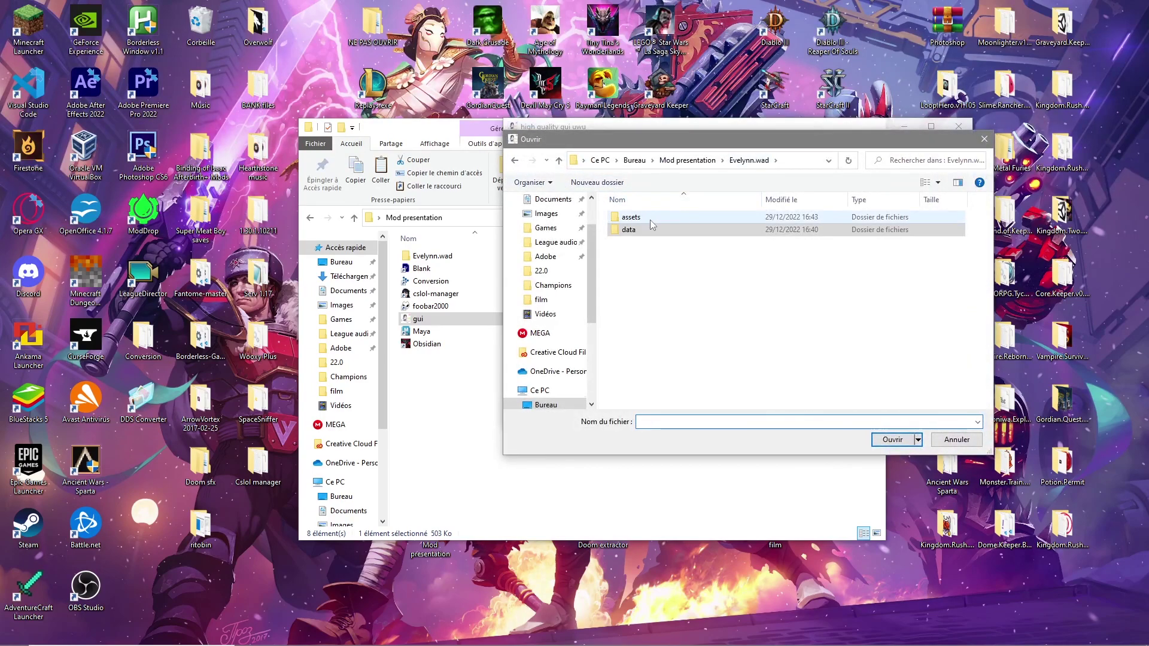
{"action": "double_click", "coordinate": [651, 218]}
{"action": "double_click", "coordinate": [651, 218]}
{"action": "double_click", "coordinate": [651, 219]}
{"action": "double_click", "coordinate": [651, 219]}
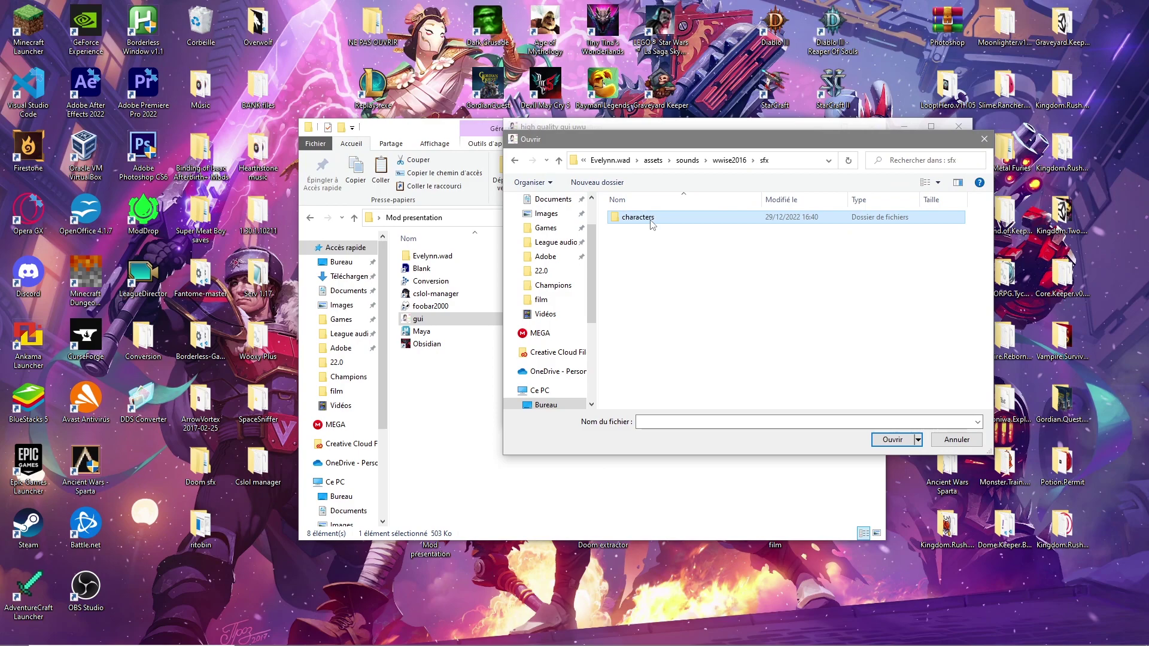
{"action": "double_click", "coordinate": [651, 219]}
{"action": "double_click", "coordinate": [651, 219]}
{"action": "double_click", "coordinate": [651, 219]}
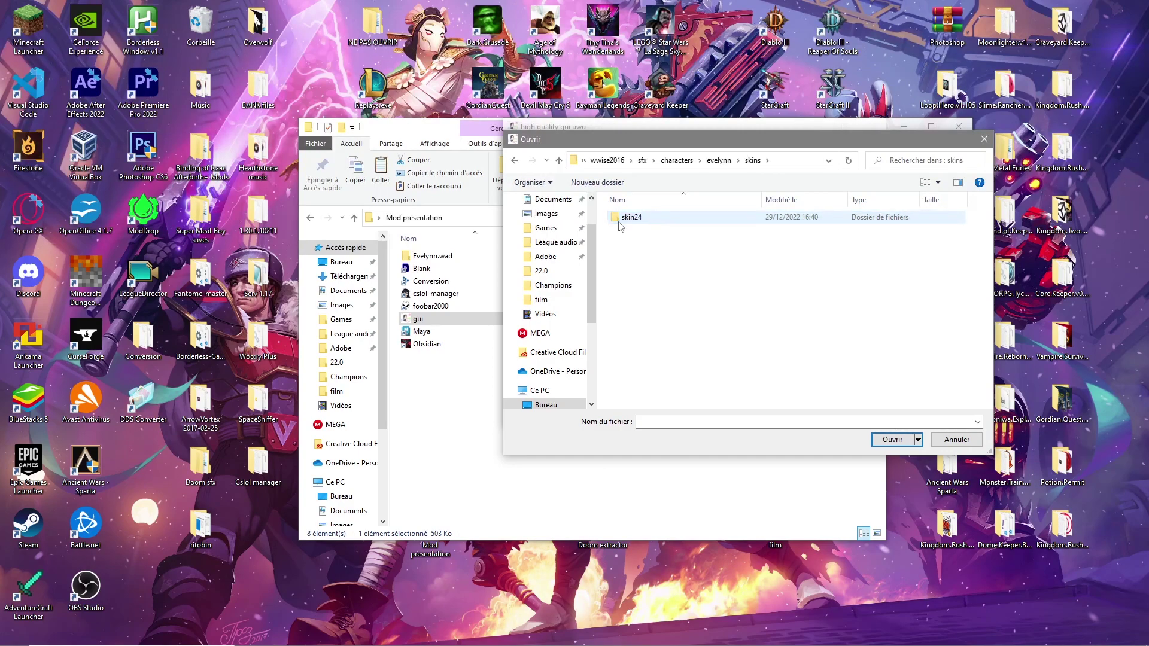
{"action": "double_click", "coordinate": [651, 219]}
{"action": "double_click", "coordinate": [651, 219]}
Load the skin24 events file and parse all three files.
{"action": "left_click", "coordinate": [542, 186]}
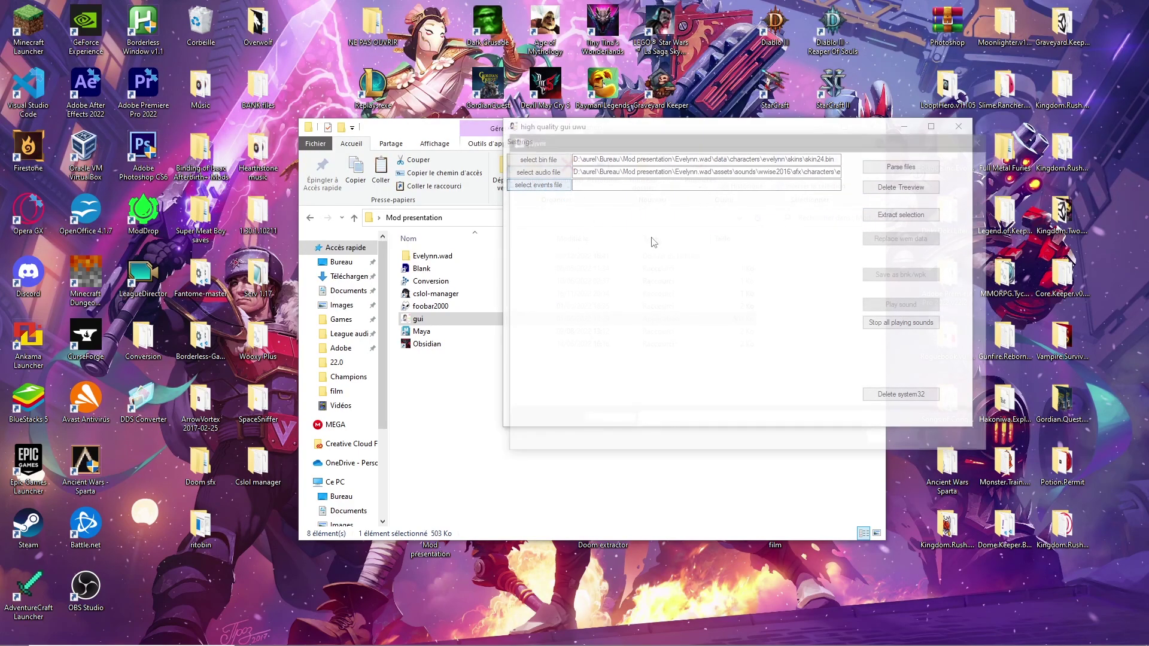
{"action": "double_click", "coordinate": [651, 230]}
{"action": "left_click", "coordinate": [892, 168]}
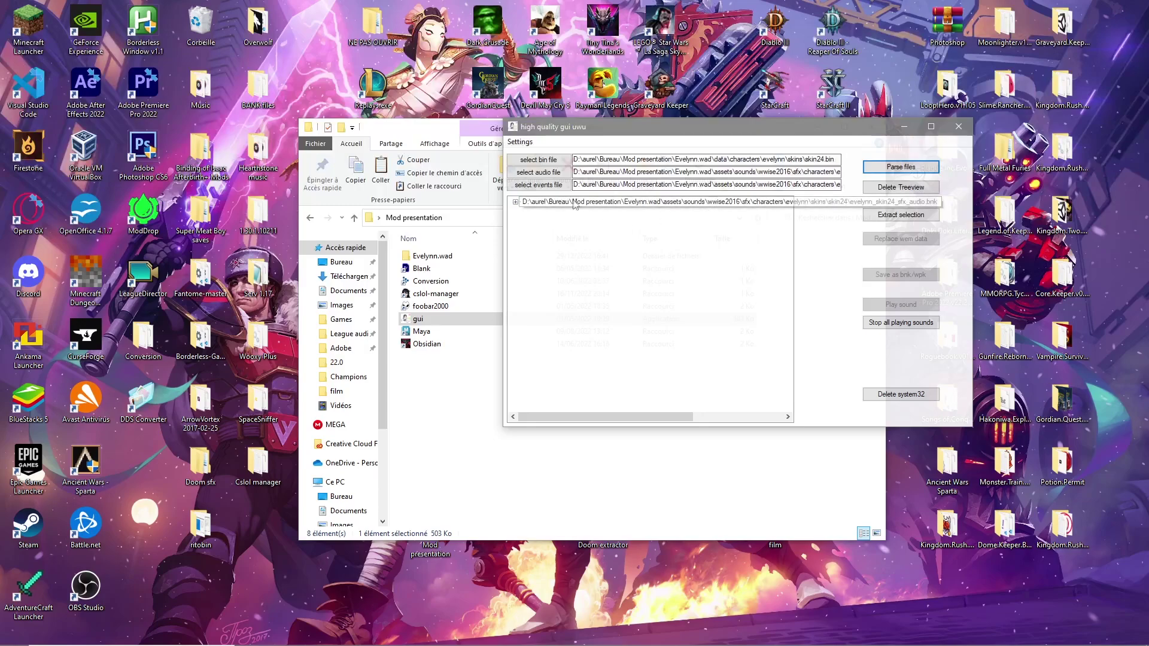
Expand the event tree and select 1068456502.wem under PassiveDemonCloak_OnBuffCast.
{"action": "left_click", "coordinate": [515, 202]}
{"action": "left_click_drag", "start_coordinate": [787, 259], "coordinate": [795, 378]}
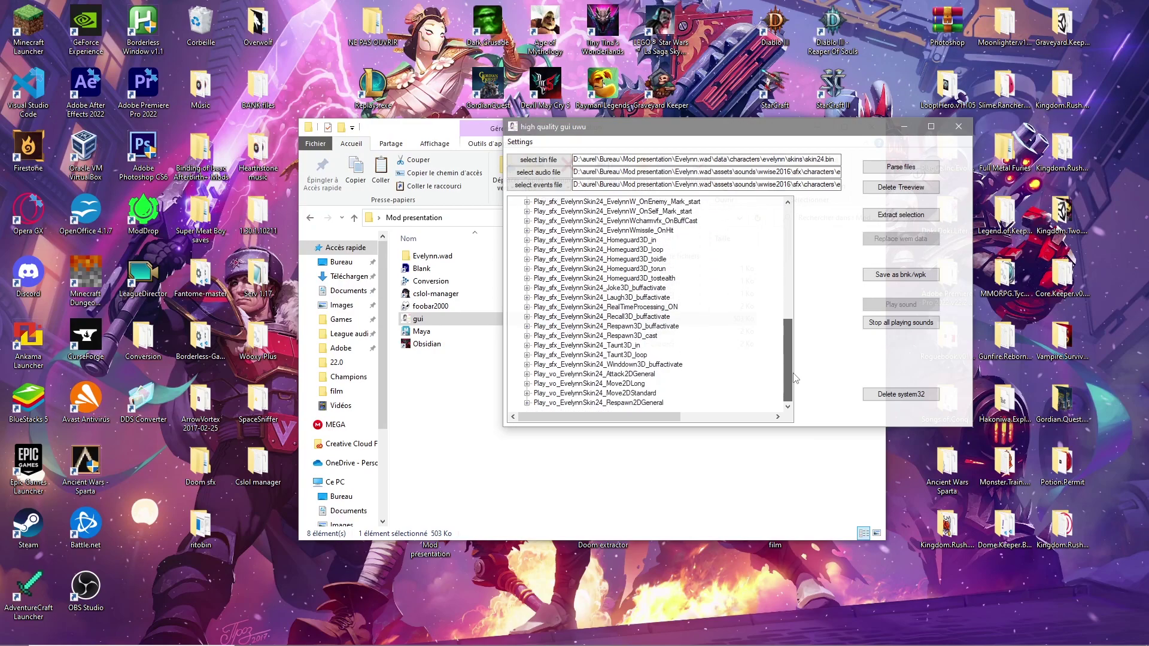
{"action": "scroll", "coordinate": [703, 266], "scroll_direction": "up", "scroll_amount": 15}
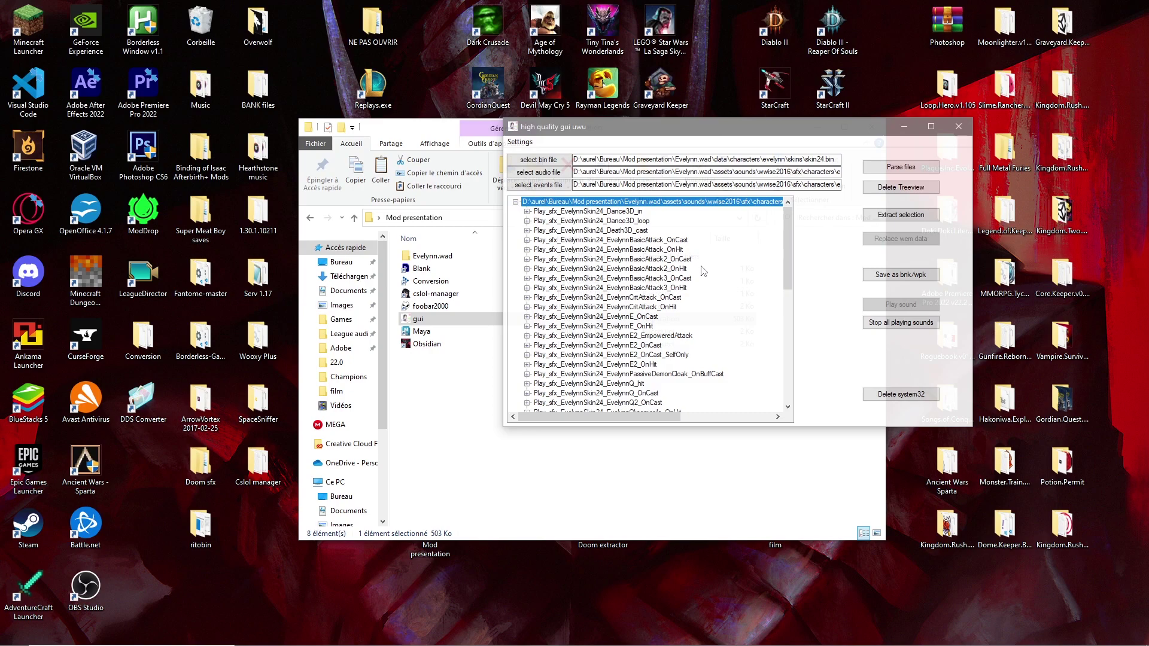
{"action": "scroll", "coordinate": [727, 246], "scroll_direction": "down", "scroll_amount": 3}
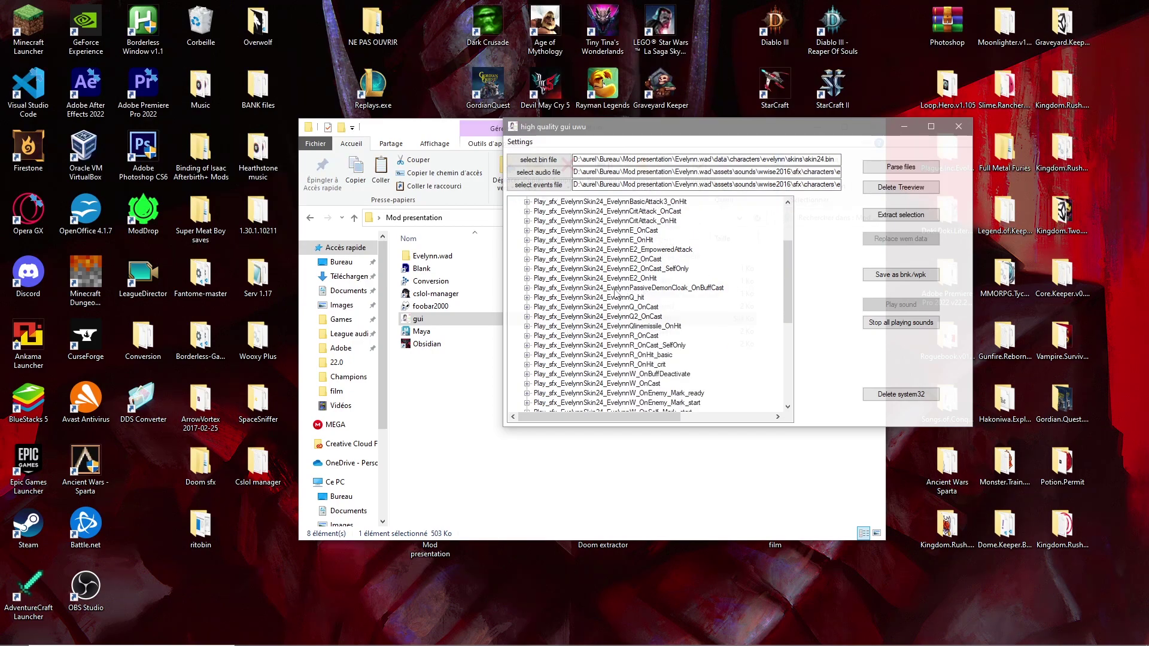
{"action": "left_click", "coordinate": [526, 287]}
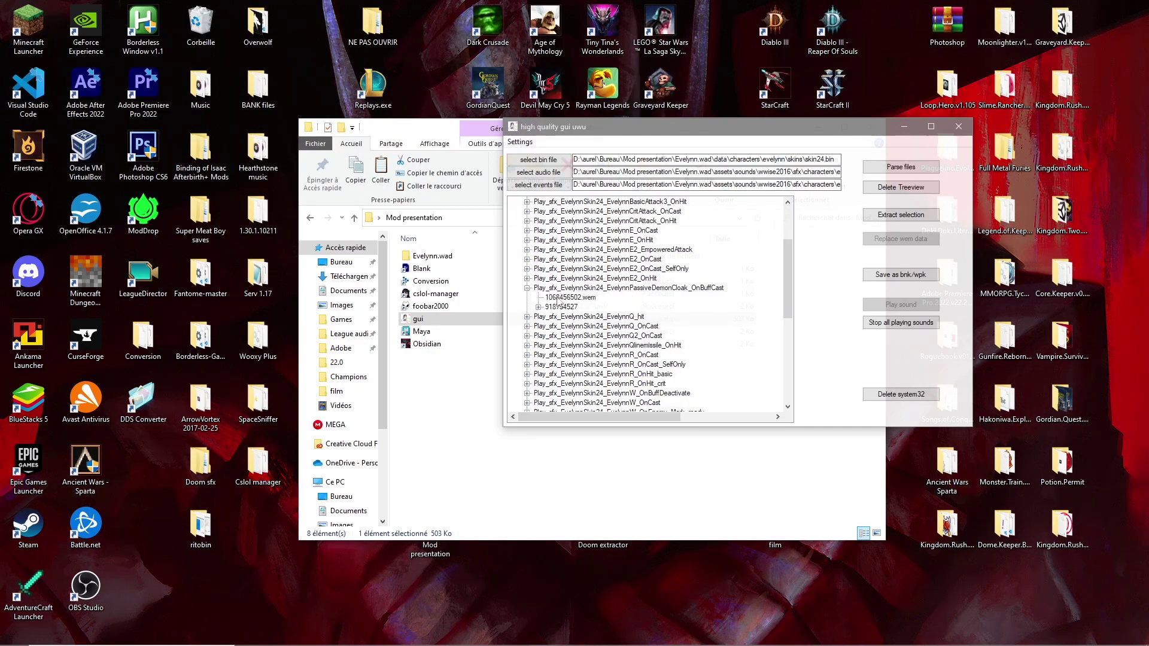
{"action": "left_click", "coordinate": [558, 298]}
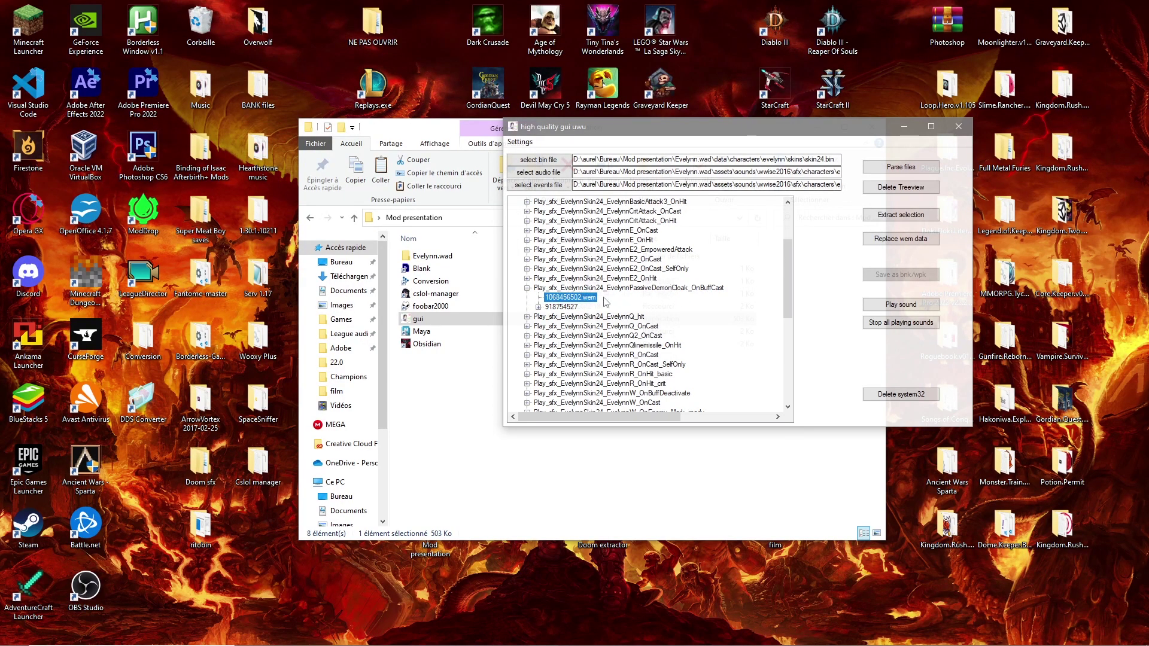
Expand RealTimeProcessing_ON and its sound groups 810634945 and 811299166.
{"action": "scroll", "coordinate": [658, 291], "scroll_direction": "down", "scroll_amount": 7}
{"action": "scroll", "coordinate": [676, 299], "scroll_direction": "down", "scroll_amount": 1}
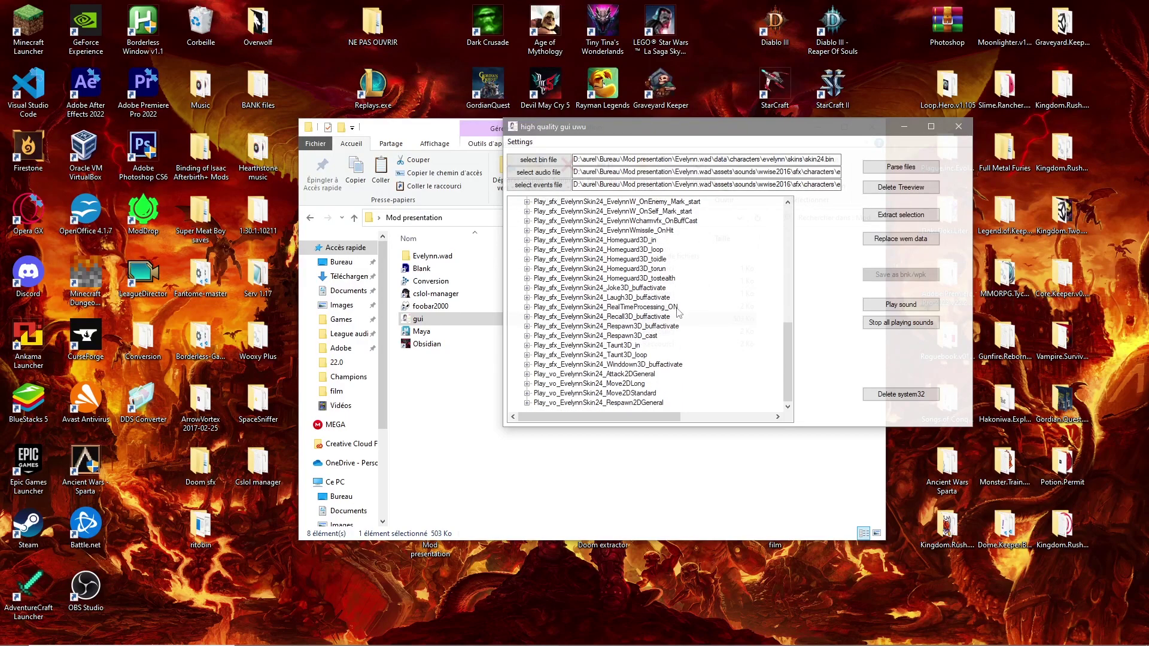
{"action": "left_click", "coordinate": [527, 307]}
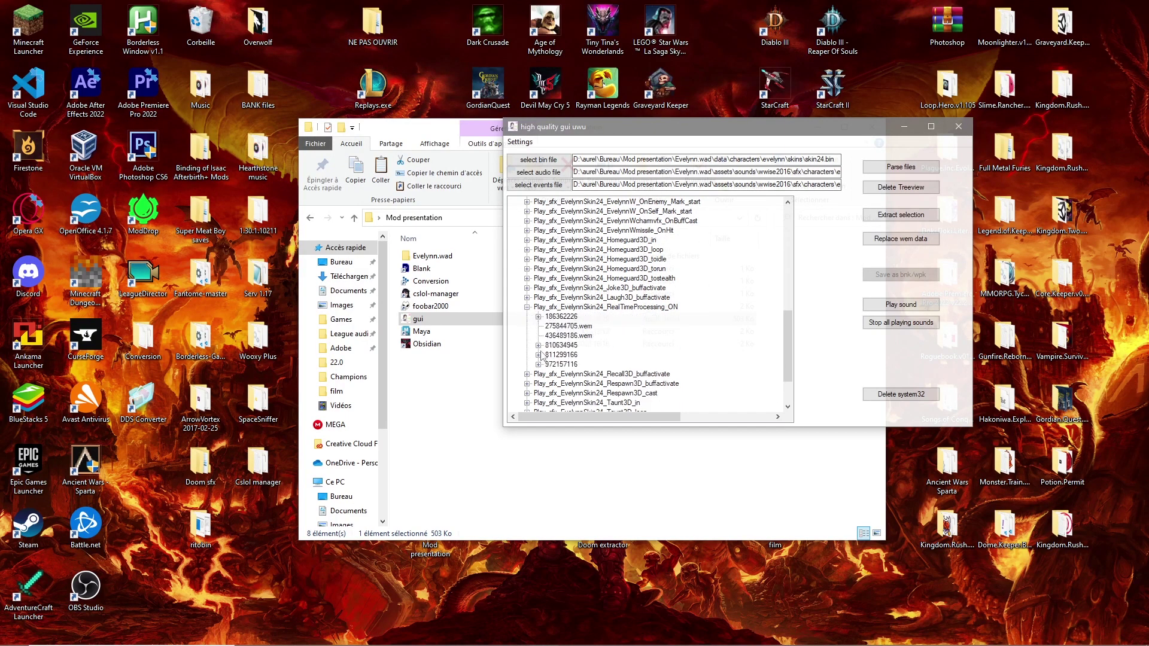
{"action": "scroll", "coordinate": [542, 355], "scroll_direction": "down", "scroll_amount": 2}
{"action": "left_click", "coordinate": [538, 288]}
{"action": "left_click", "coordinate": [538, 307]}
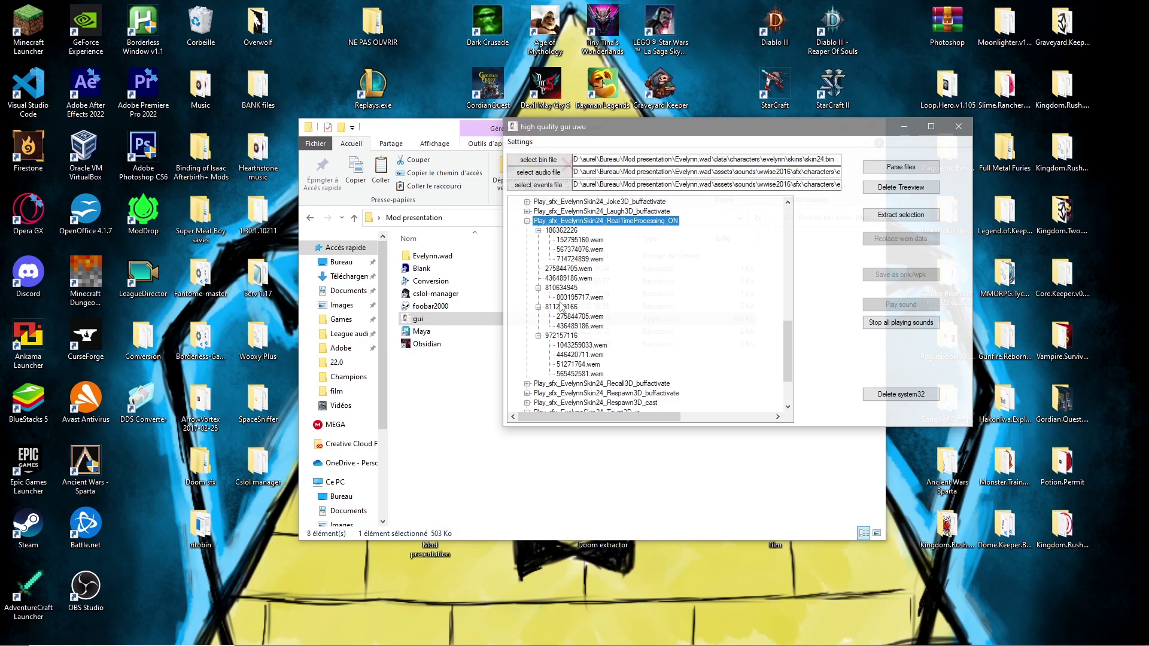
{"action": "left_click", "coordinate": [578, 298]}
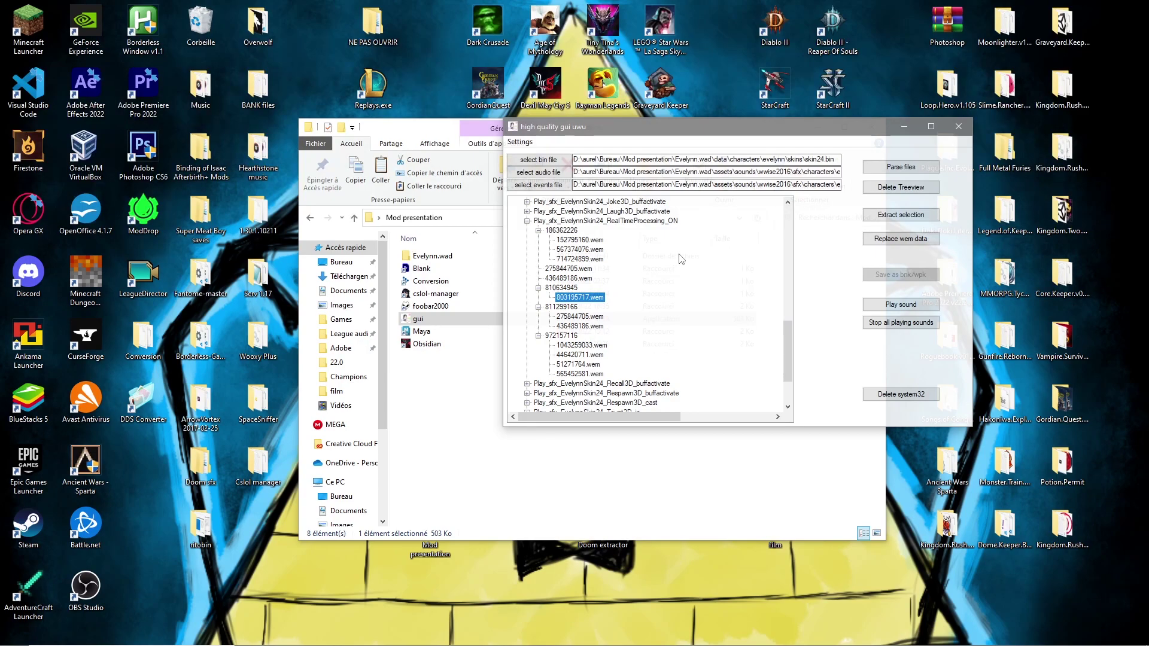
{"action": "left_click", "coordinate": [566, 242]}
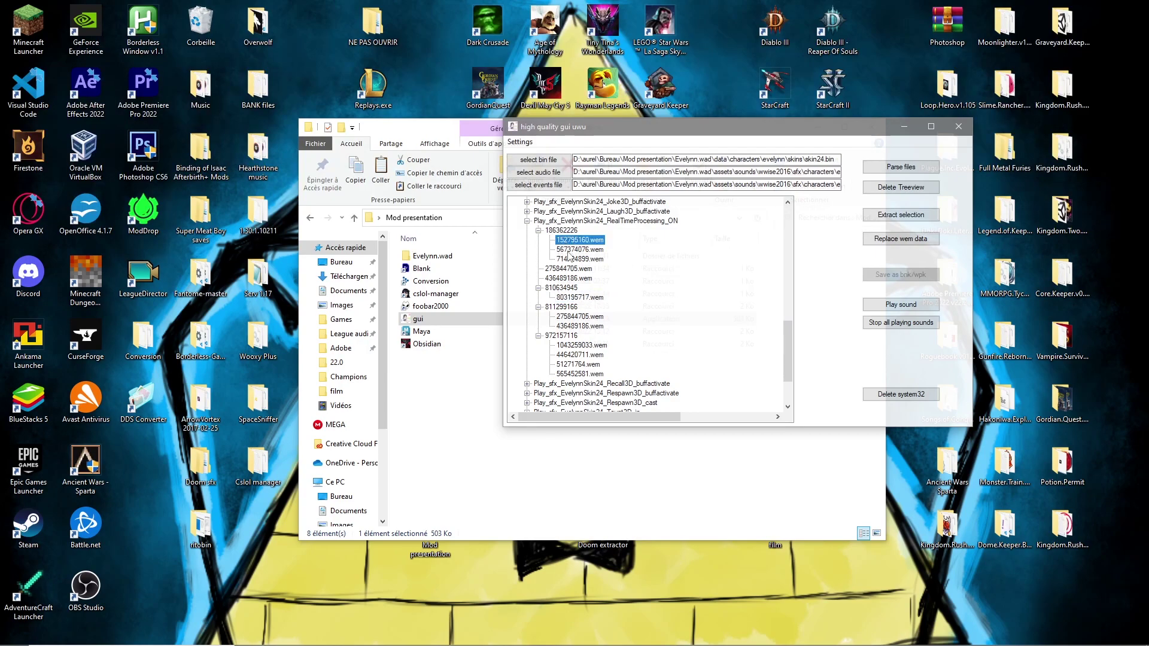
{"action": "left_click", "coordinate": [599, 347]}
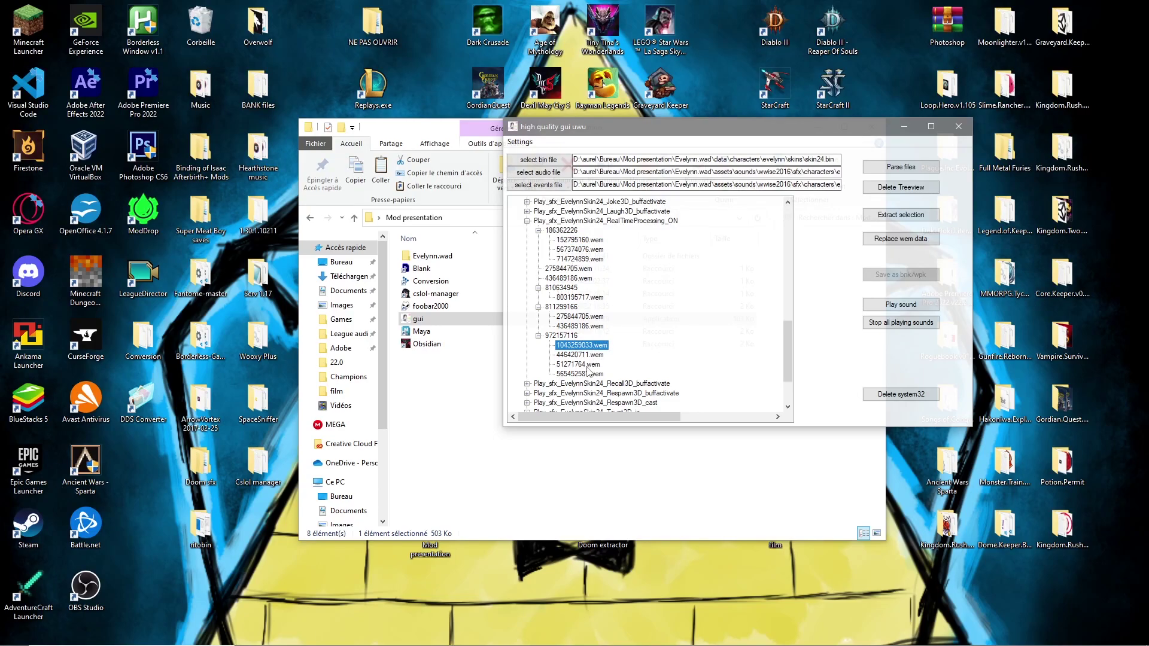
{"action": "left_click", "coordinate": [586, 365]}
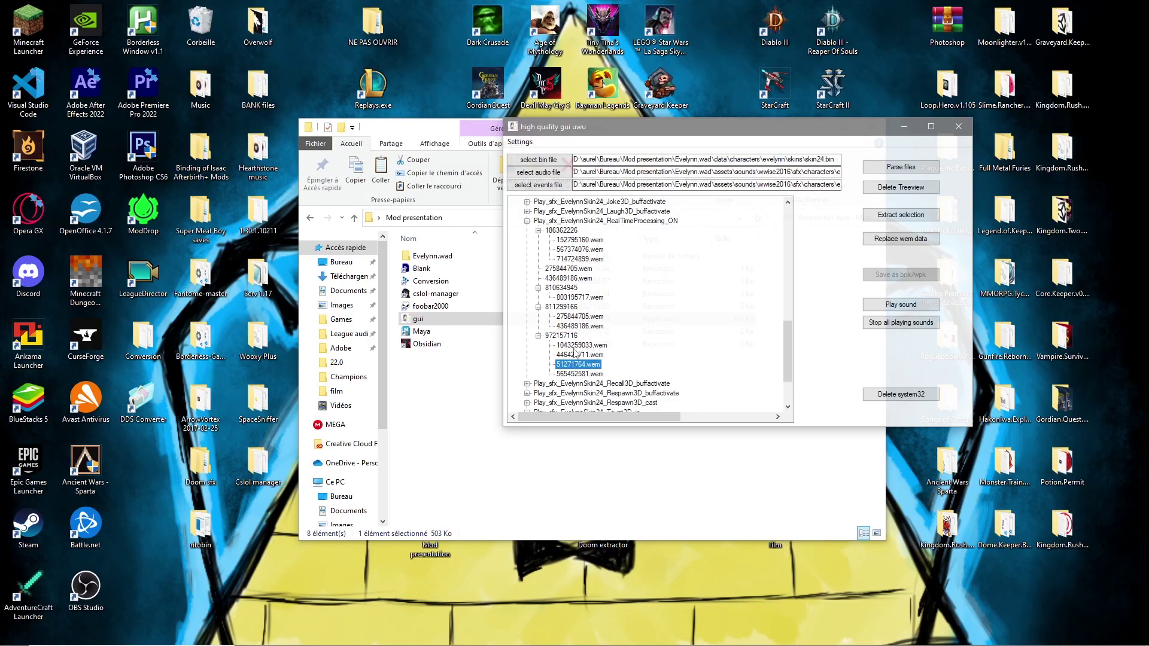
{"action": "left_click", "coordinate": [881, 324]}
{"action": "left_click", "coordinate": [582, 297]}
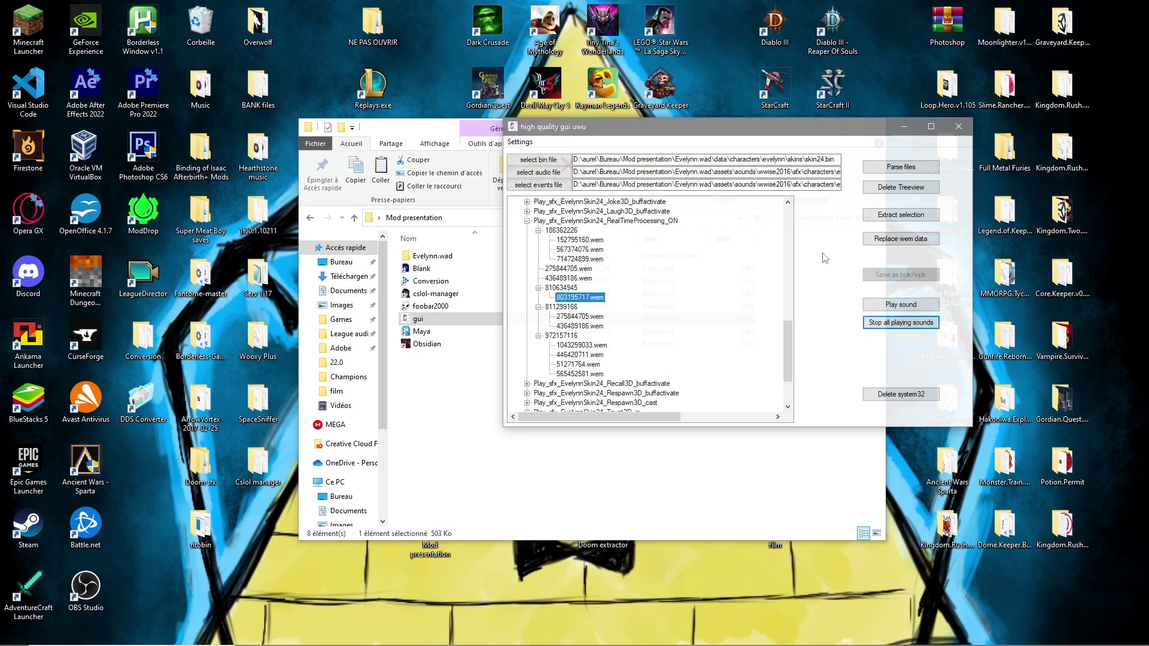
{"action": "left_click", "coordinate": [900, 214]}
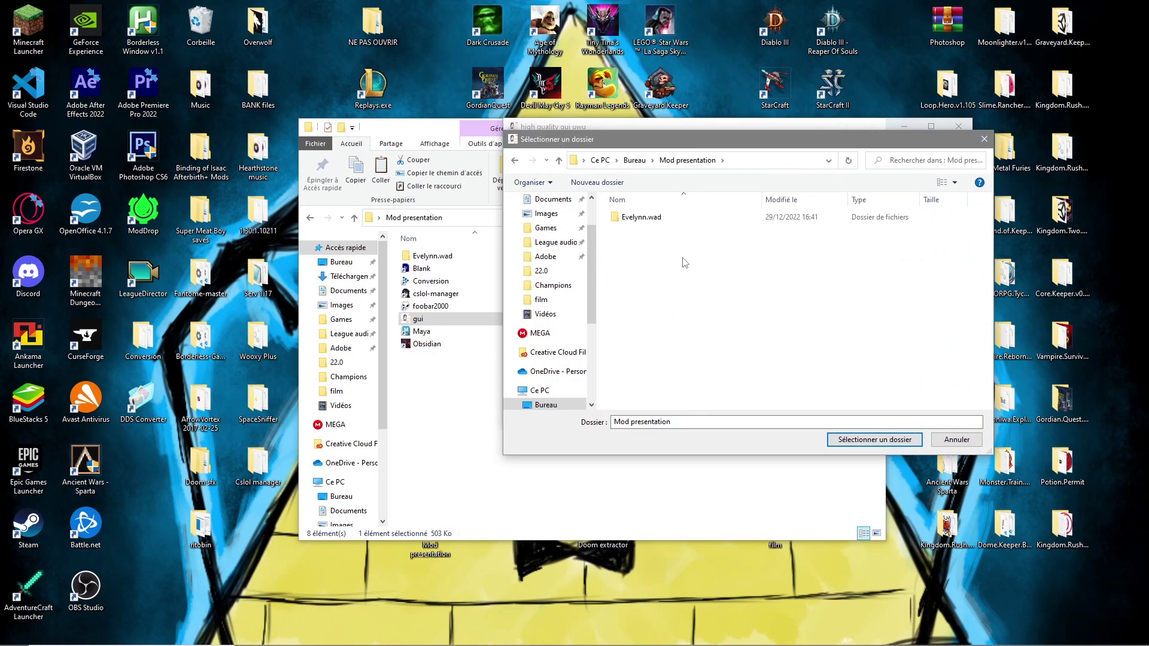
Extract 803195717.wem into the Mod presentation folder and verify the file in Explorer.
{"action": "left_click", "coordinate": [862, 442]}
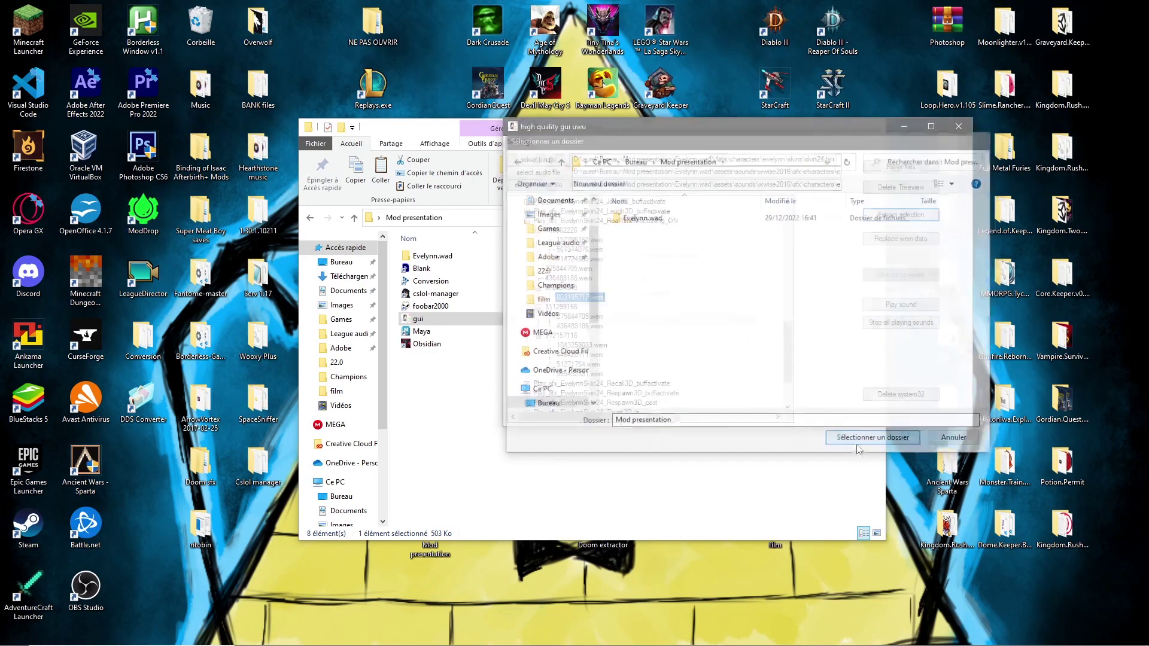
{"action": "left_click", "coordinate": [467, 407]}
{"action": "left_click_drag", "start_coordinate": [455, 393], "coordinate": [410, 251]}
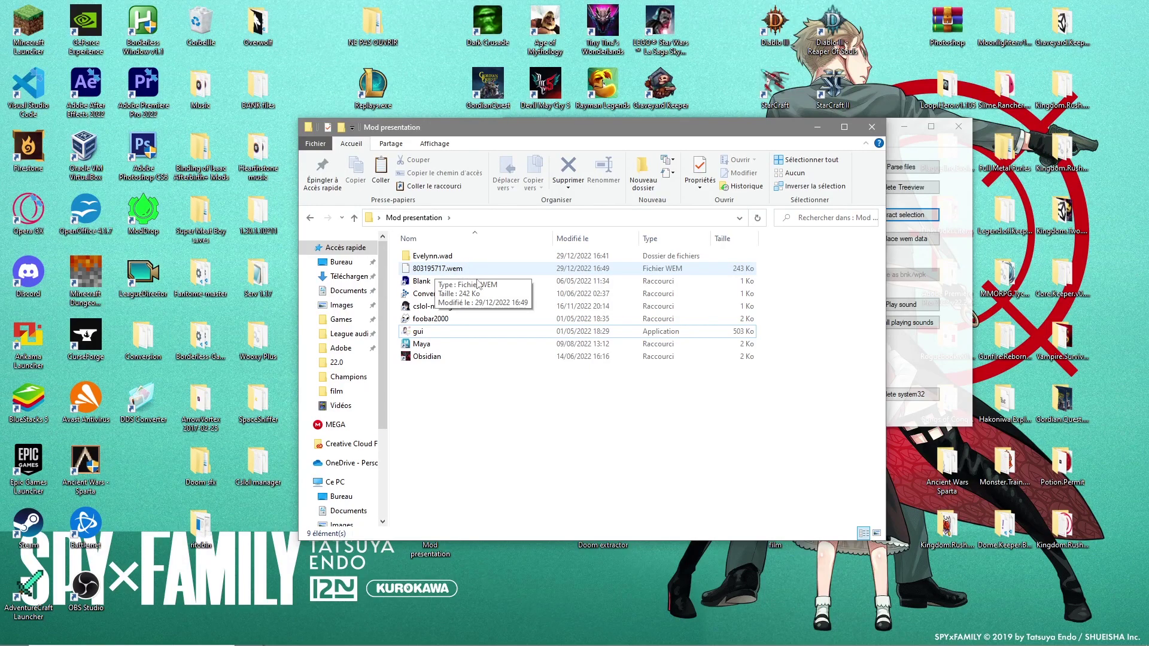
{"action": "left_click", "coordinate": [441, 319]}
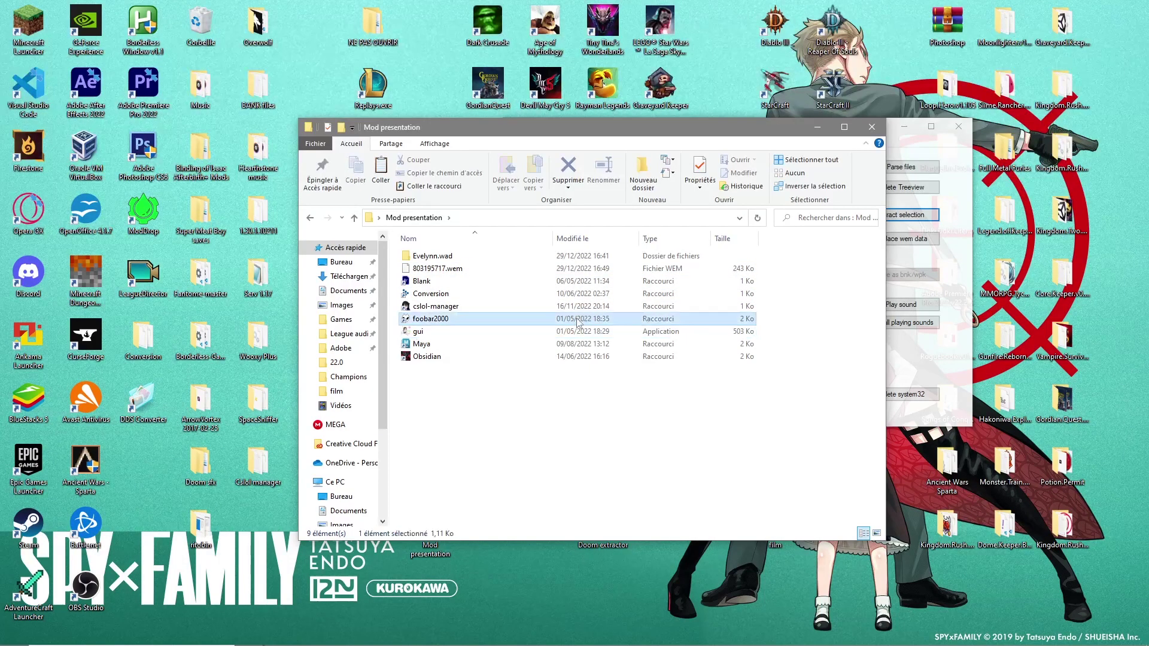
Launch foobar2000 and check the vgmstream plugin download page in the browser.
{"action": "double_click", "coordinate": [441, 320]}
{"action": "left_click", "coordinate": [437, 268]}
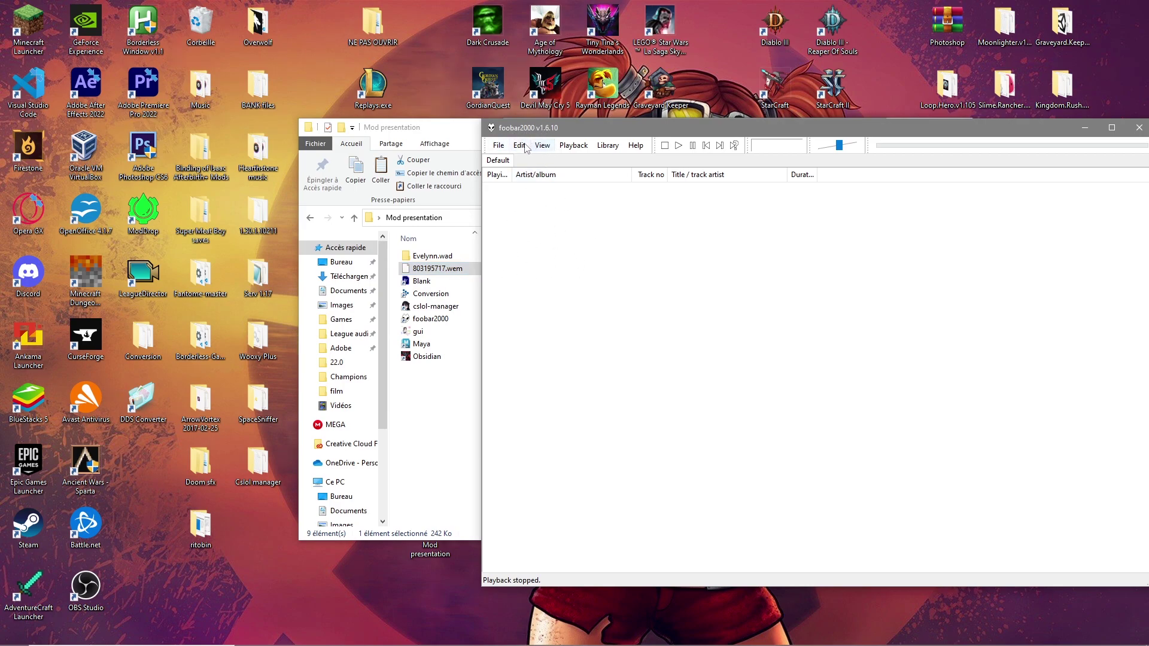
{"action": "left_click", "coordinate": [283, 634]}
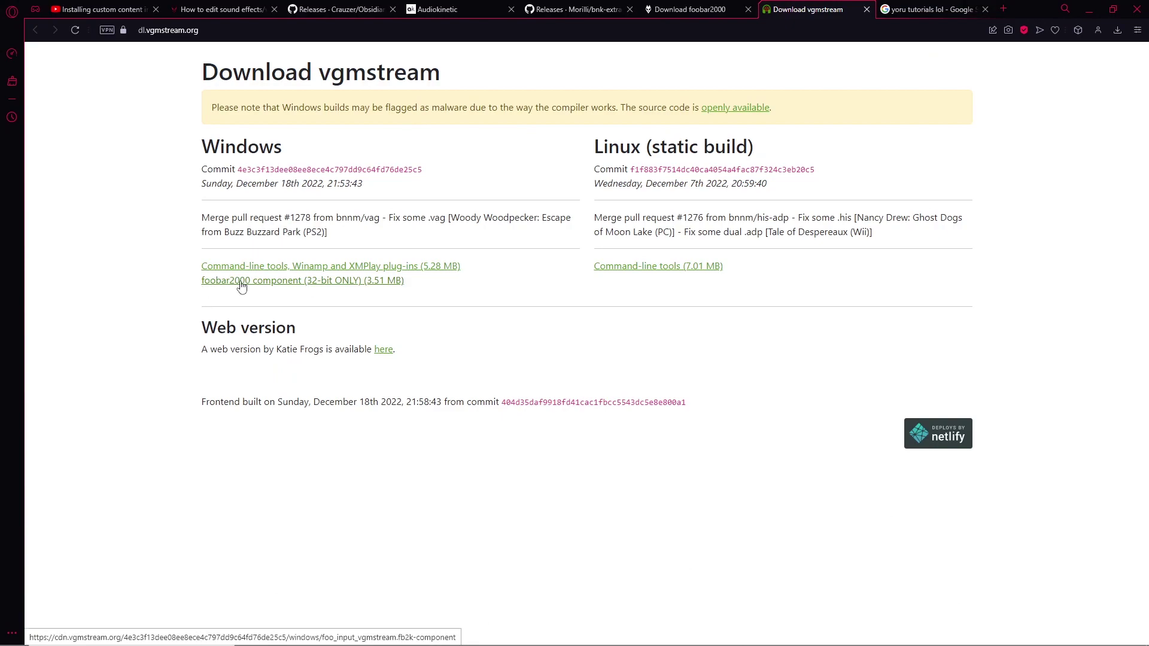
{"action": "left_click", "coordinate": [1089, 9]}
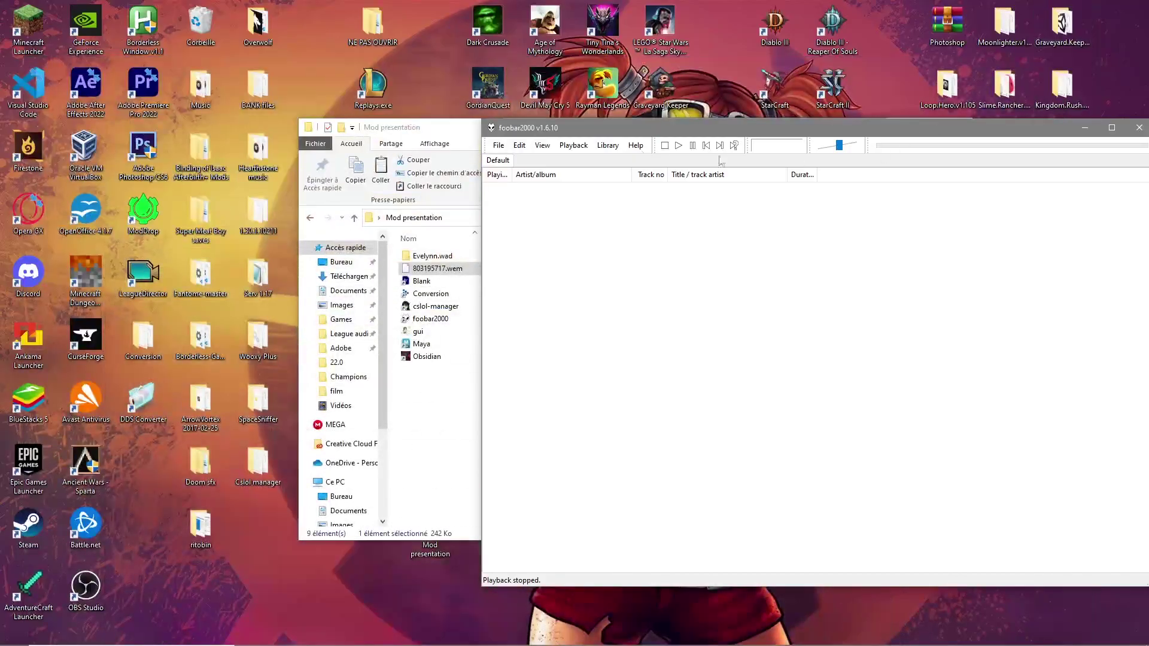
Confirm vgmstream is listed under installed Components in foobar2000 Preferences, cancelling the new install.
{"action": "left_click", "coordinate": [499, 146]}
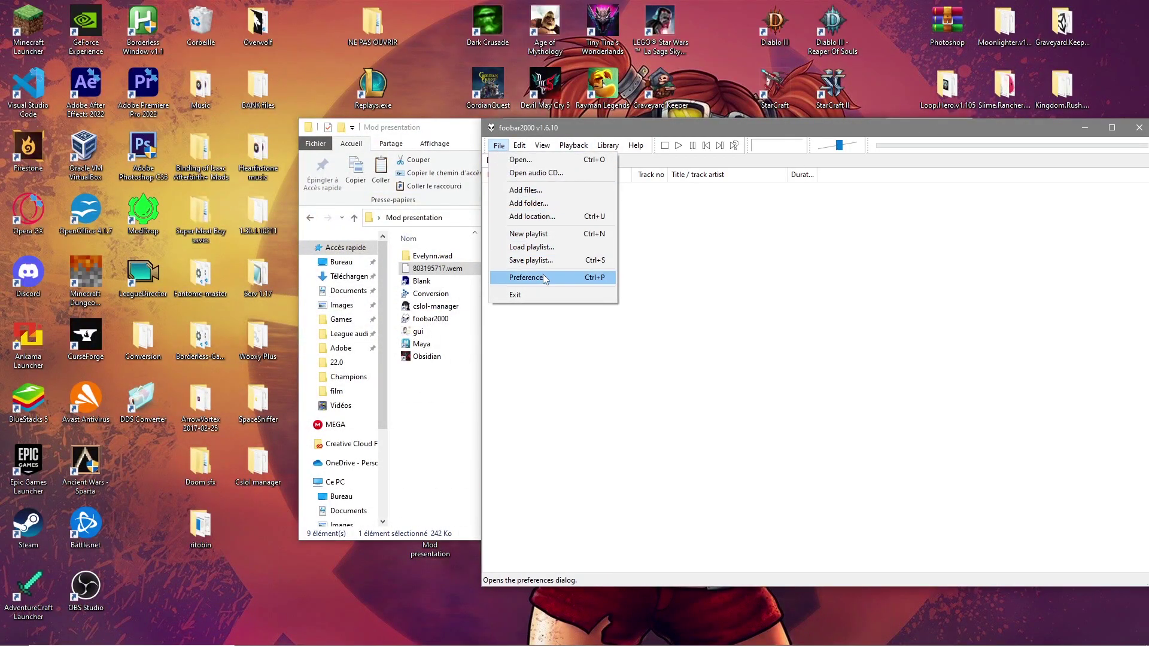
{"action": "left_click", "coordinate": [545, 279]}
{"action": "left_click", "coordinate": [901, 460]}
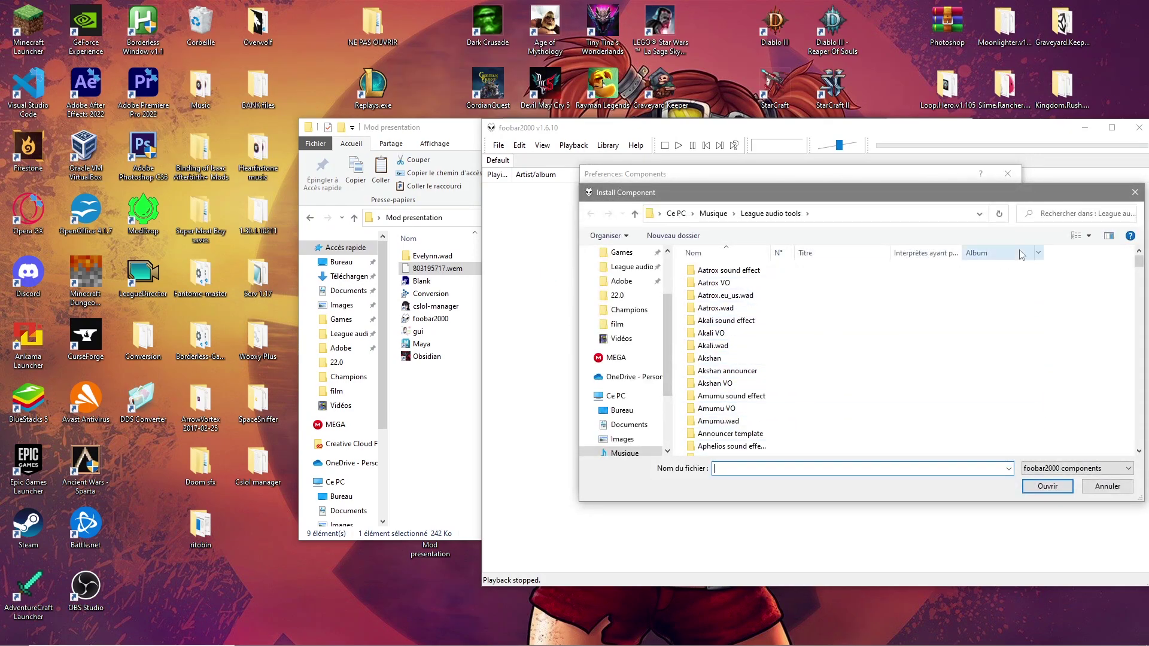
{"action": "left_click", "coordinate": [1135, 193]}
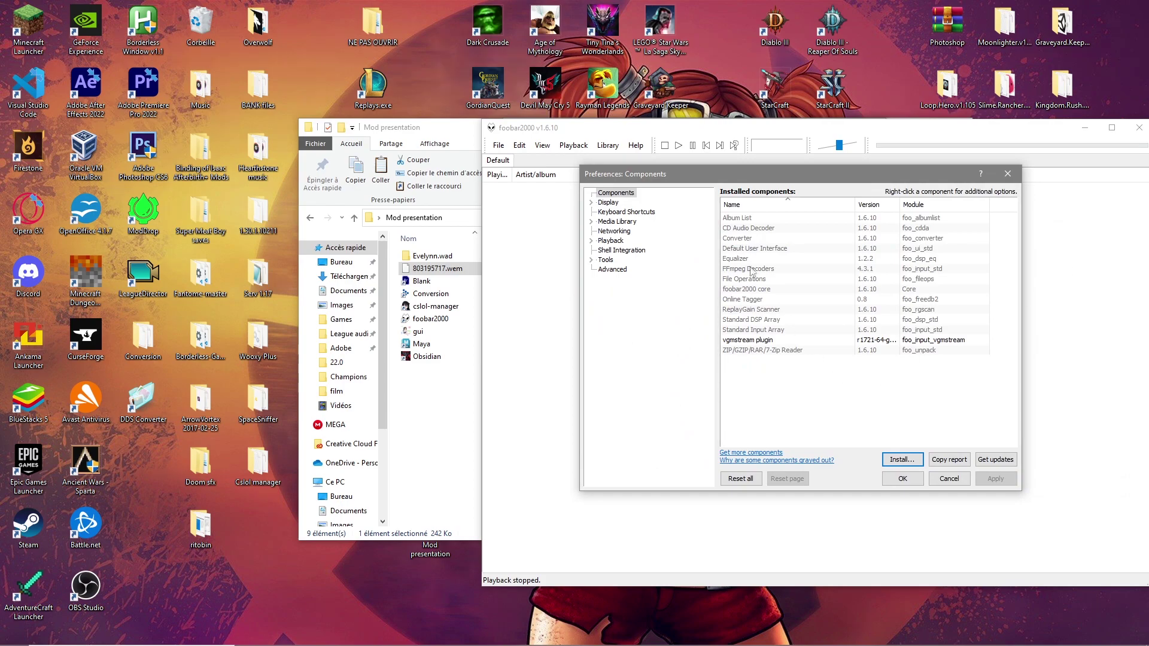
{"action": "left_click", "coordinate": [746, 340]}
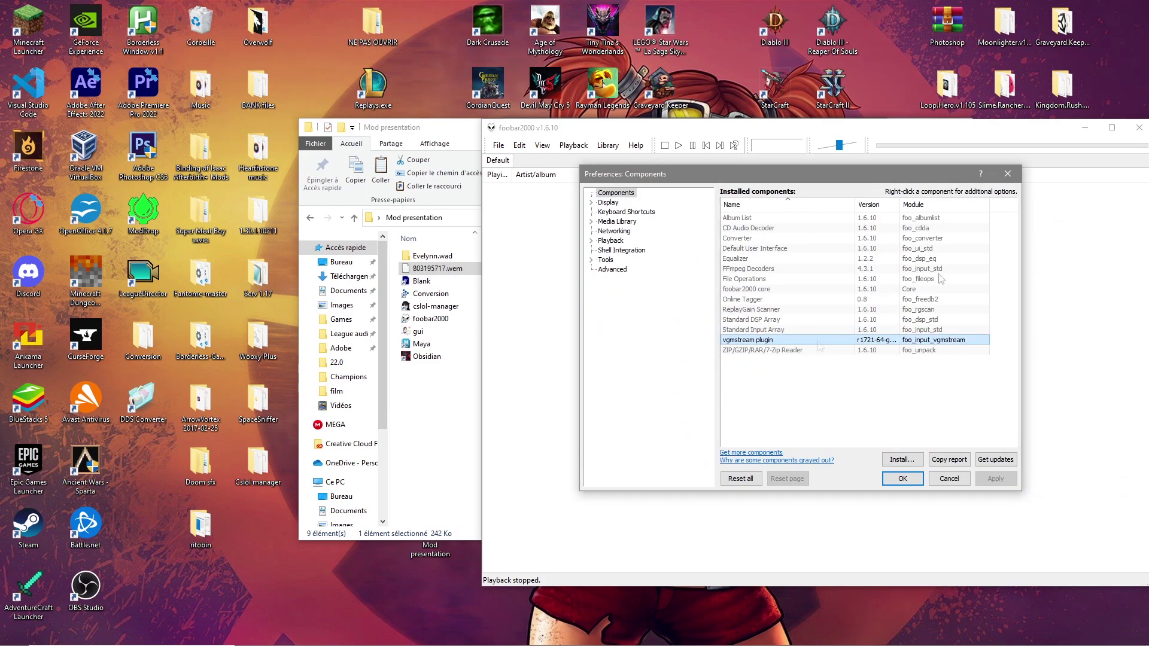
{"action": "left_click", "coordinate": [905, 479]}
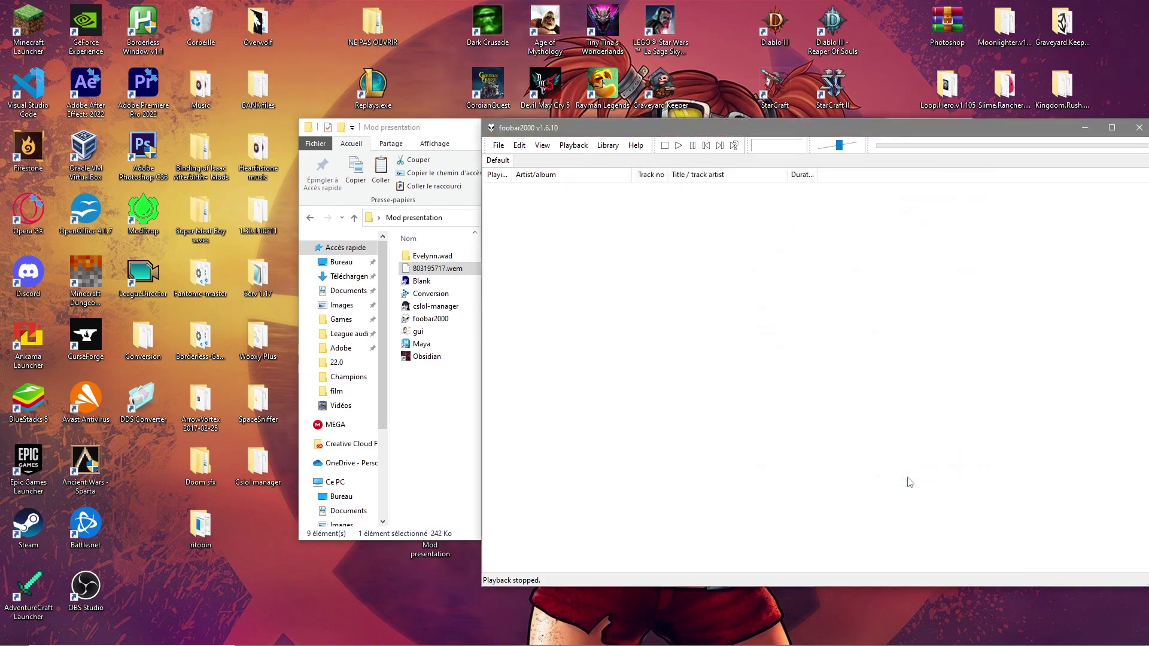
Quick-convert 803195717.wem to WAV in foobar2000, saving it as 803195717 [1] in Mod presentation.
{"action": "left_click_drag", "start_coordinate": [438, 268], "coordinate": [601, 253]}
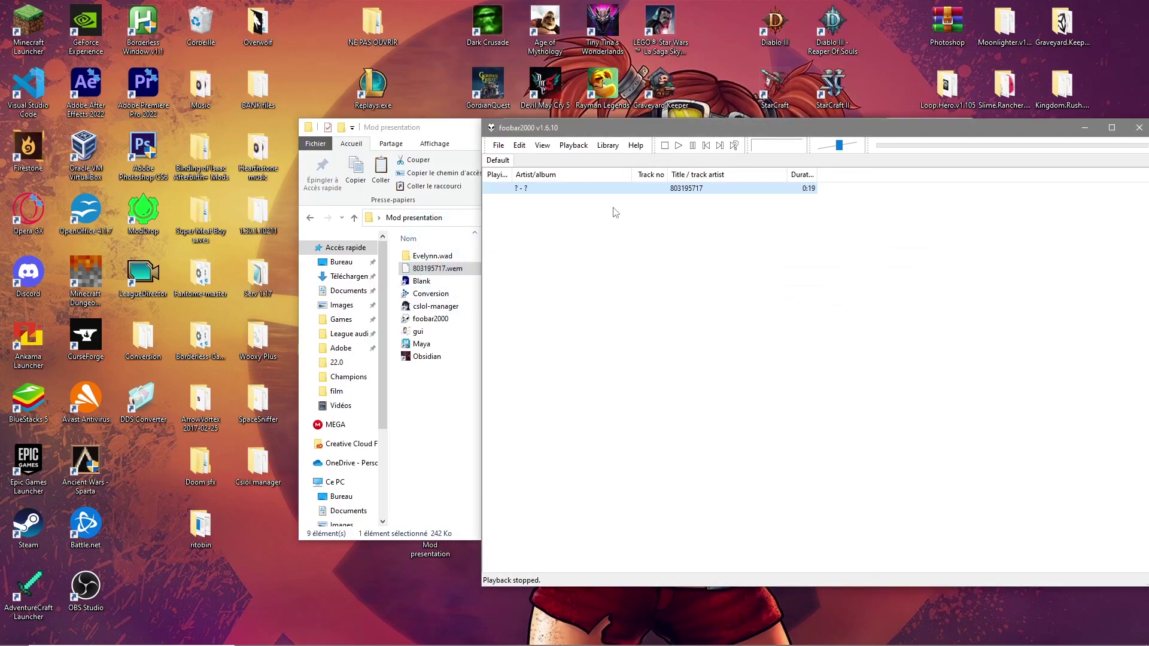
{"action": "right_click", "coordinate": [618, 189]}
{"action": "mouse_move", "coordinate": [707, 354]}
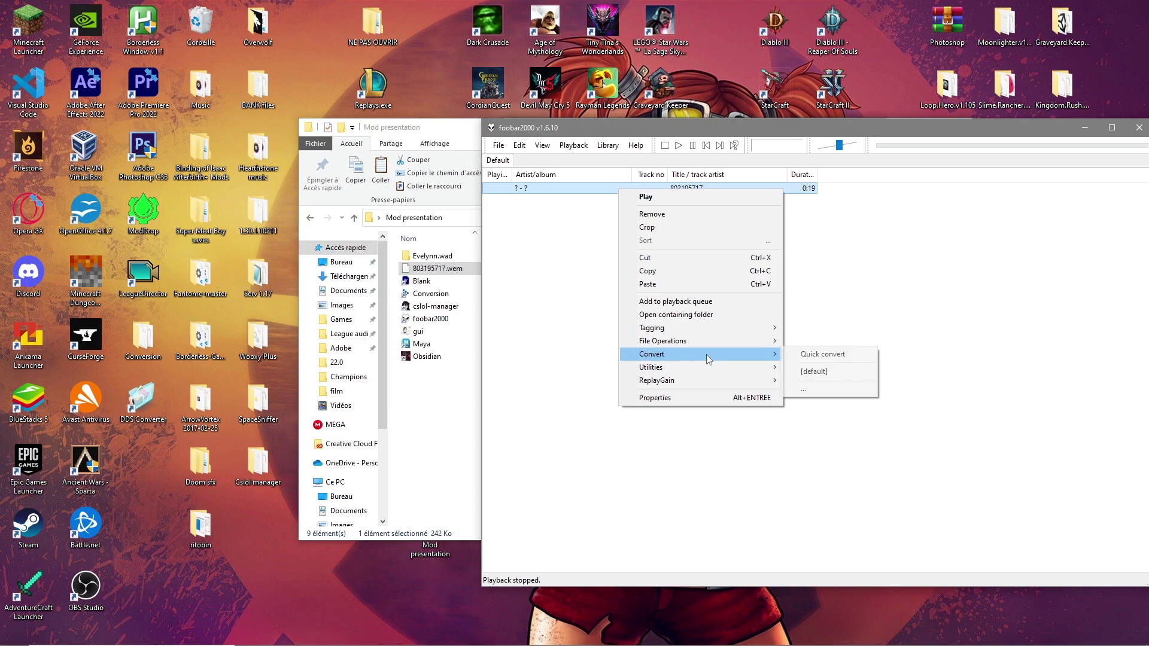
{"action": "left_click", "coordinate": [815, 355]}
{"action": "left_click", "coordinate": [828, 258]}
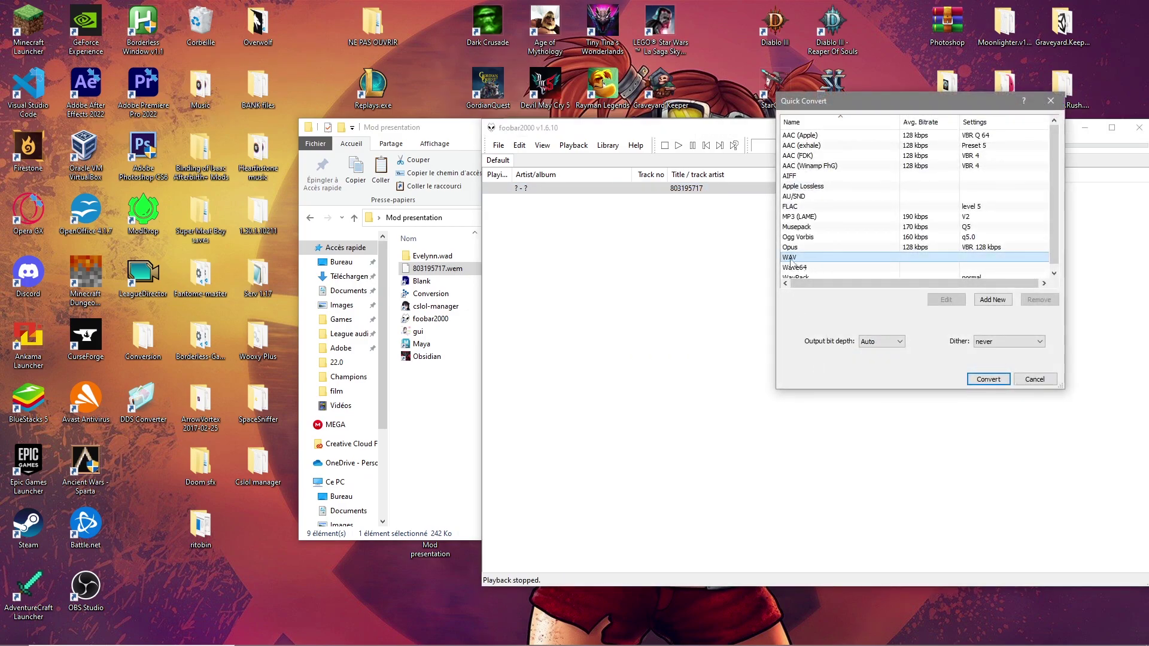
{"action": "left_click", "coordinate": [986, 377]}
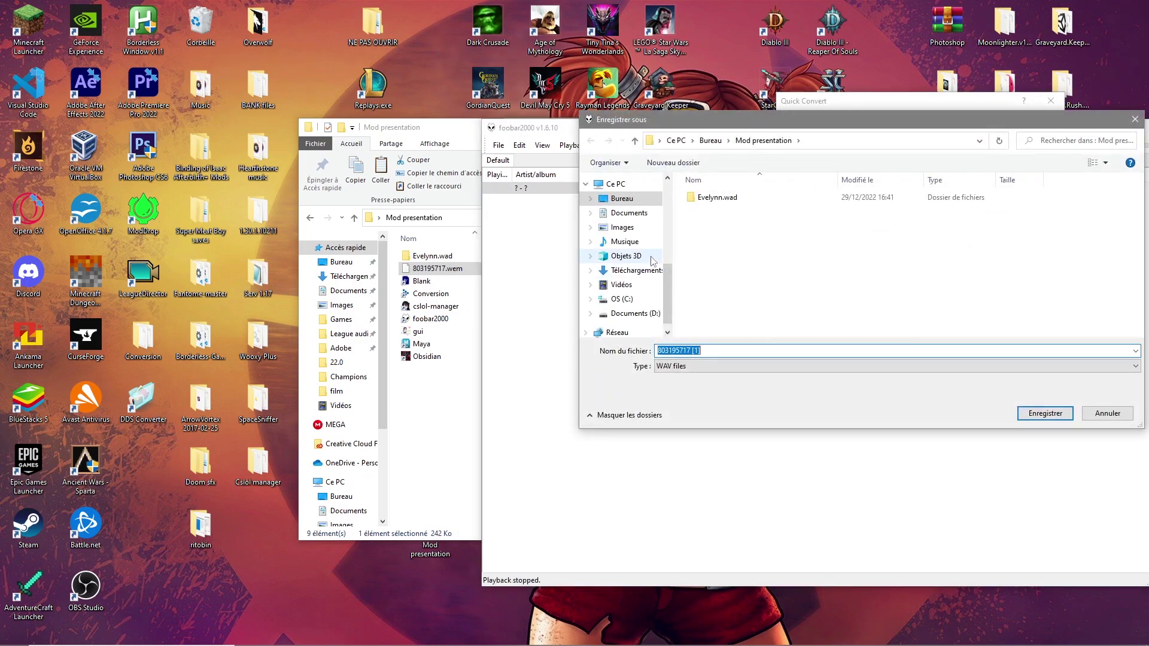
{"action": "left_click", "coordinate": [1029, 416]}
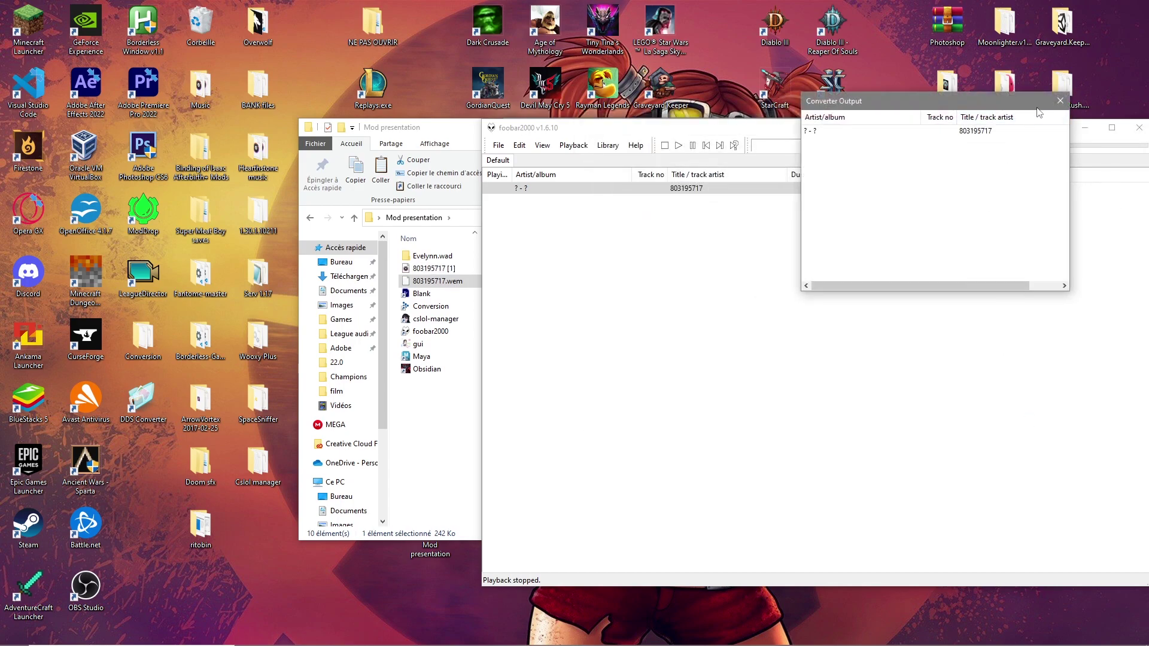
{"action": "left_click", "coordinate": [1083, 127]}
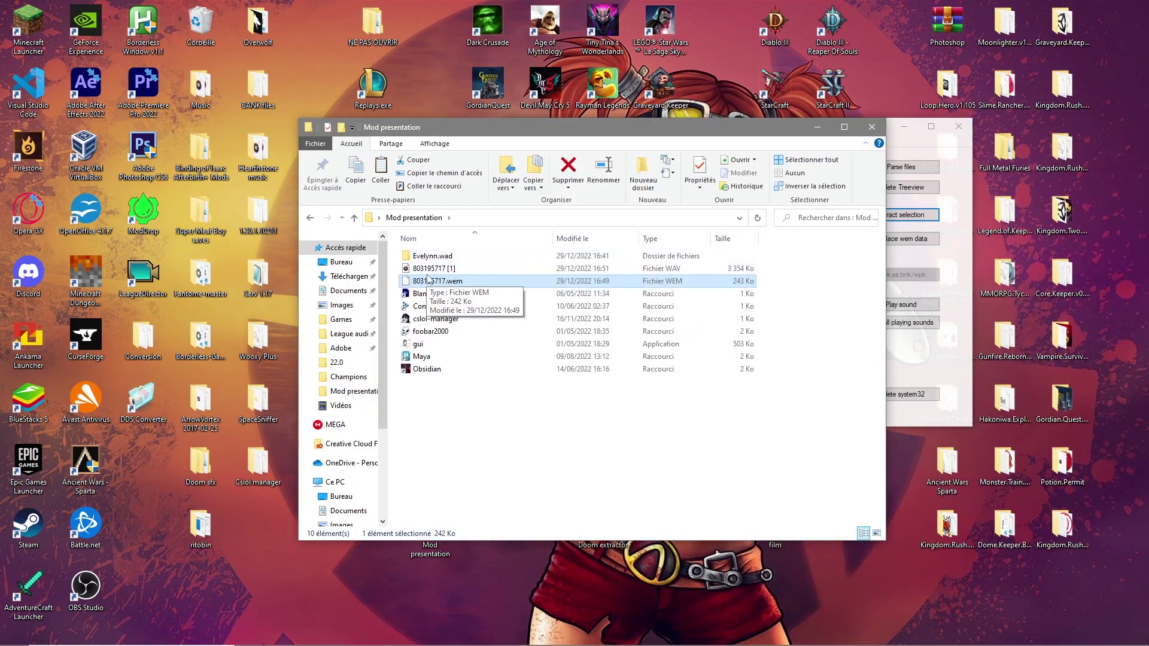
Drag the 803195717 [1] WAV from Explorer onto Premiere Pro.
{"action": "left_click", "coordinate": [470, 271]}
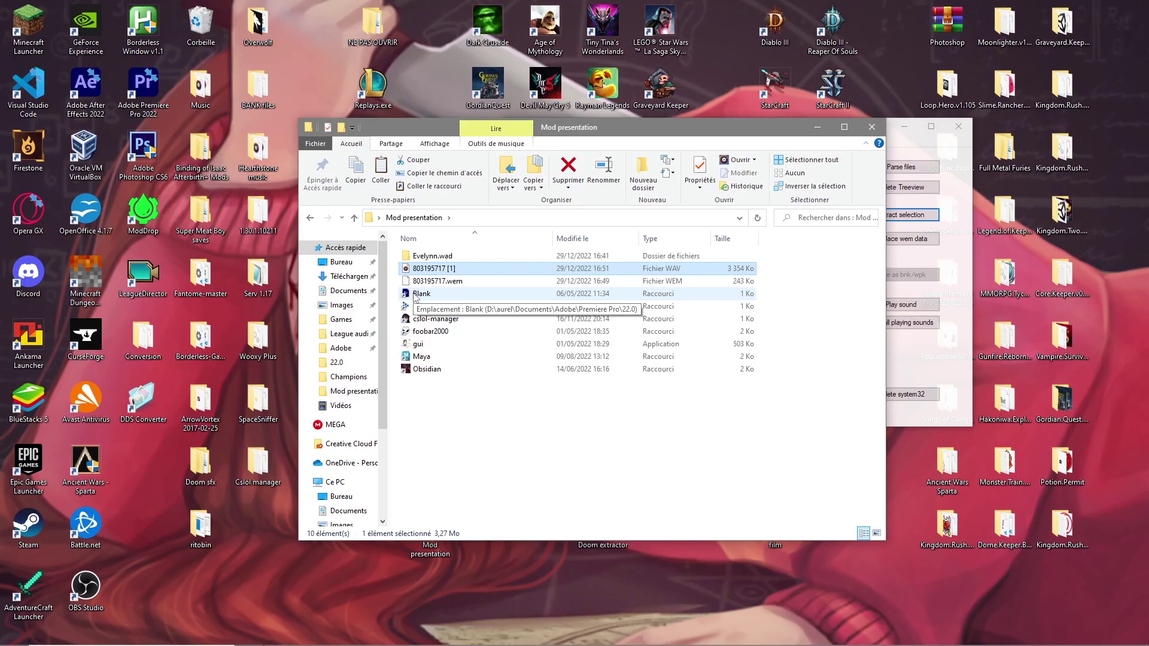
{"action": "left_click_drag", "start_coordinate": [421, 269], "coordinate": [428, 500]}
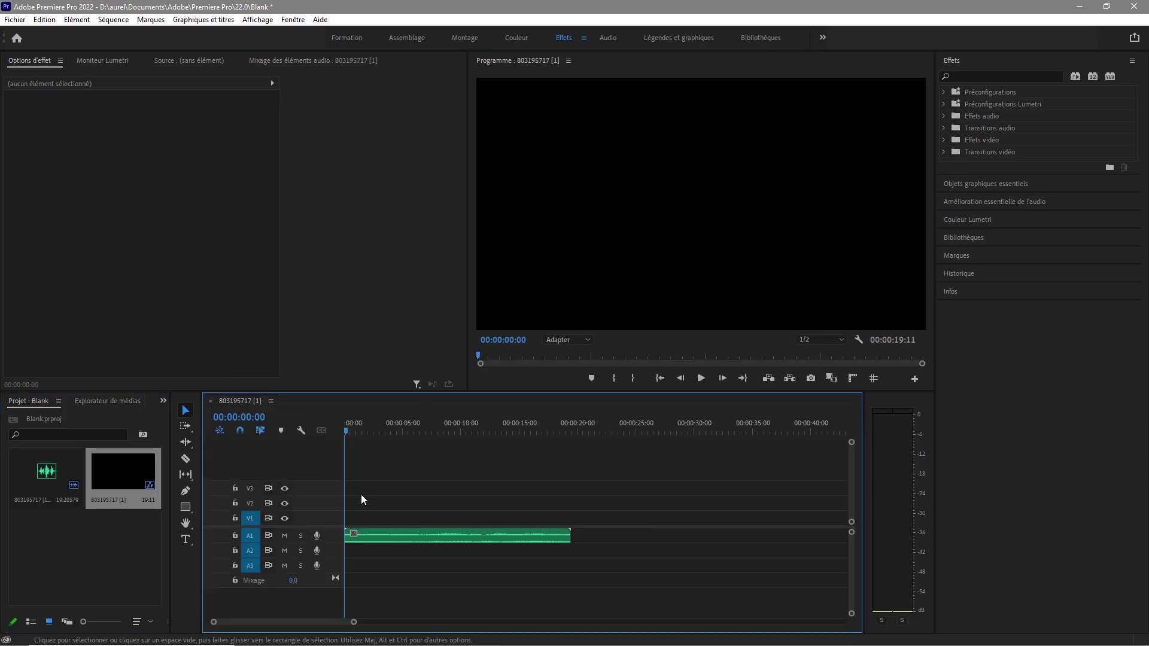
Place the roughly three-minute coven audio clip on track A2 after the Evelynn sound.
{"action": "left_click_drag", "start_coordinate": [515, 511], "coordinate": [406, 501]}
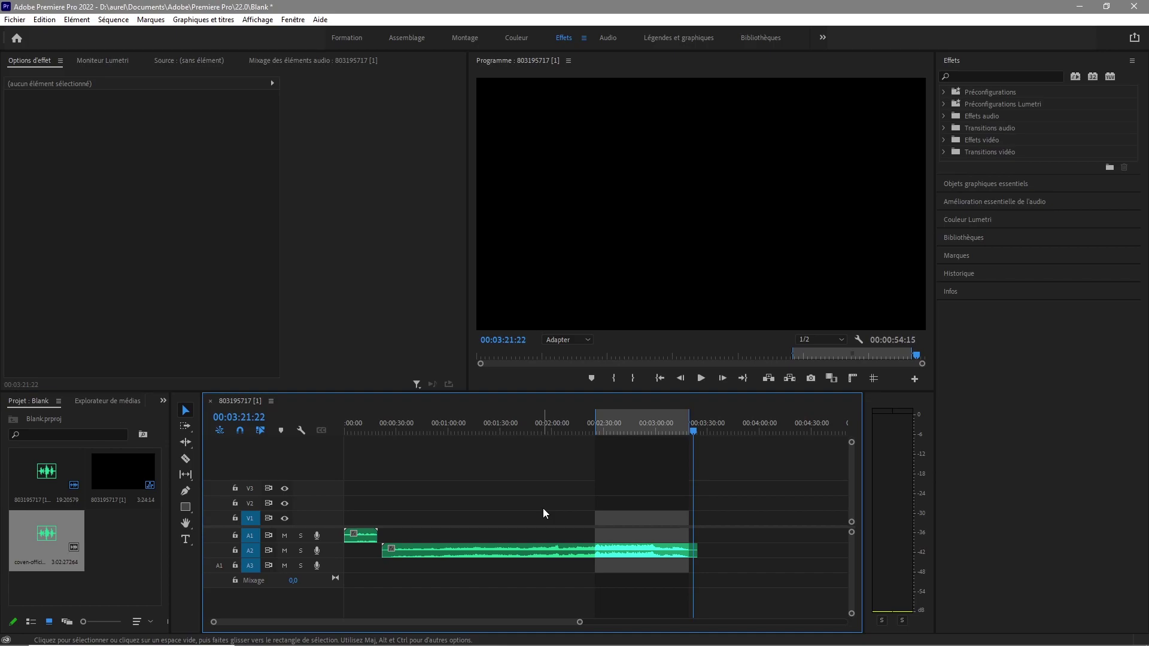